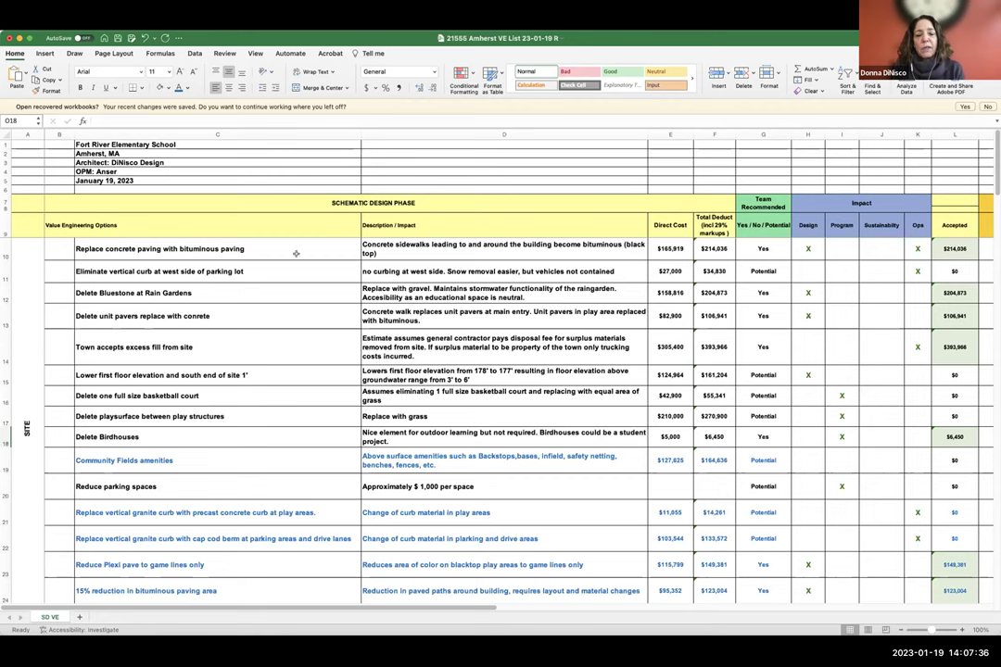
- Narrow the Sustainability and Program columns under the Impact heading
scroll(283, 284, down, 1)
scroll(284, 283, up, 1)
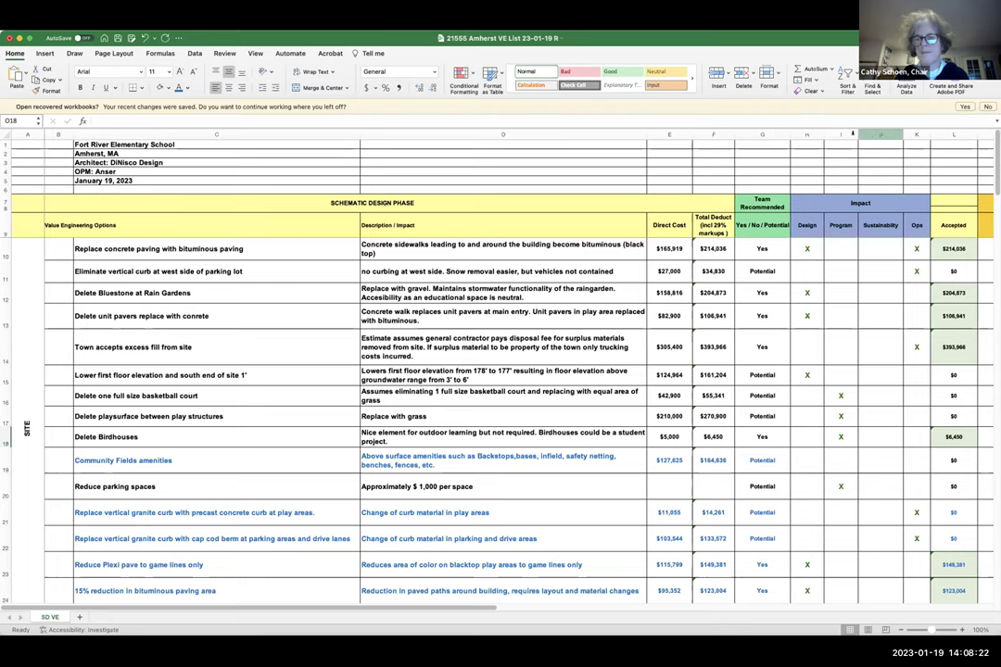
drag(903, 135, 891, 135)
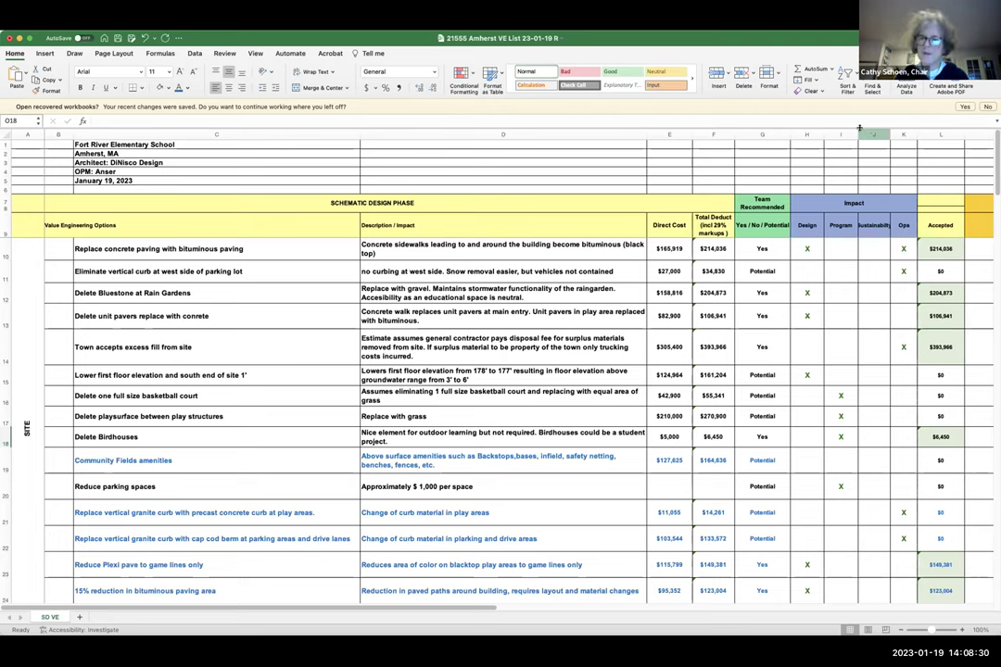
drag(854, 132, 845, 133)
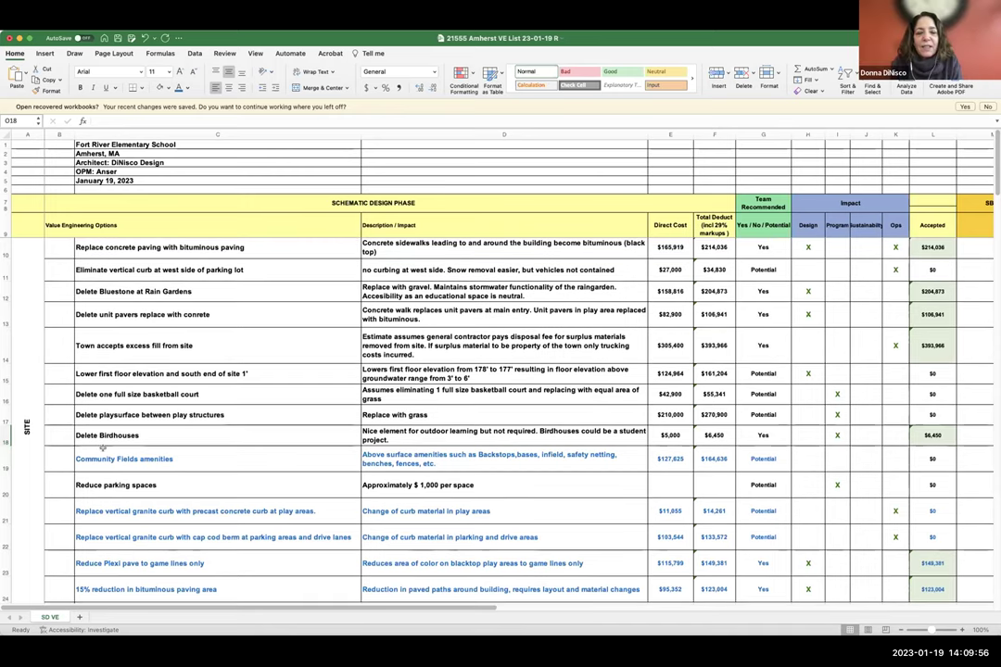
- Review the site value engineering options from Community Fields amenities through the 15% reduction in bituminous paving area
click(7, 458)
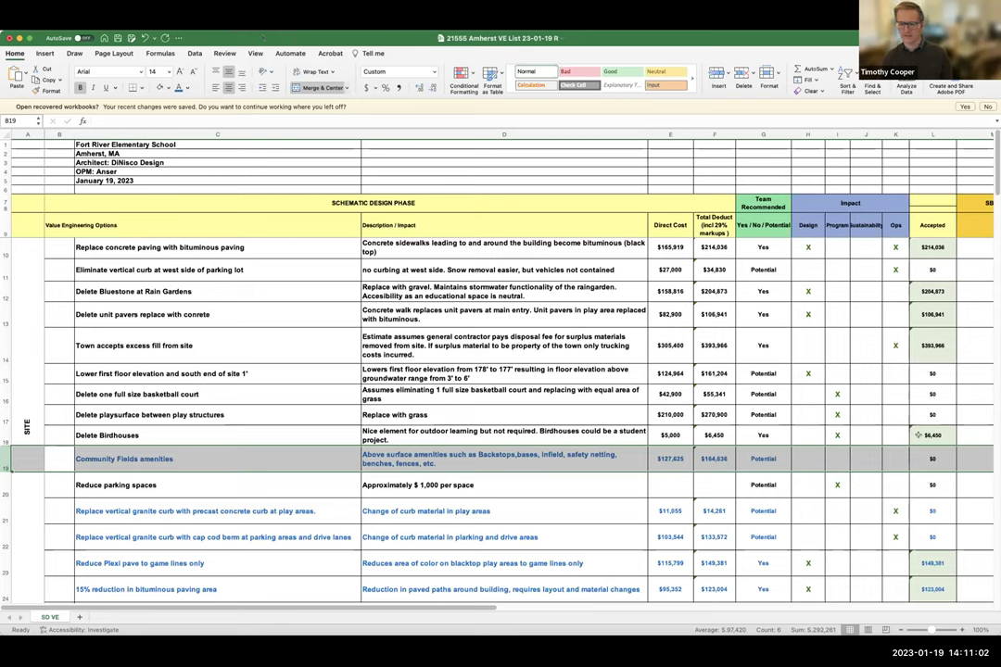
click(971, 415)
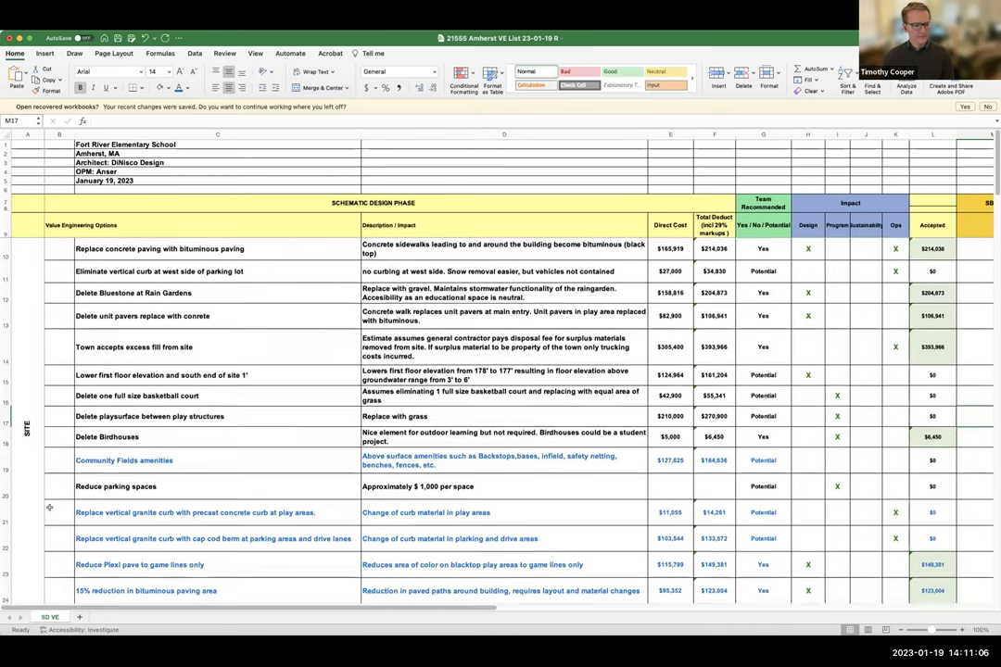
scroll(54, 508, down, 3)
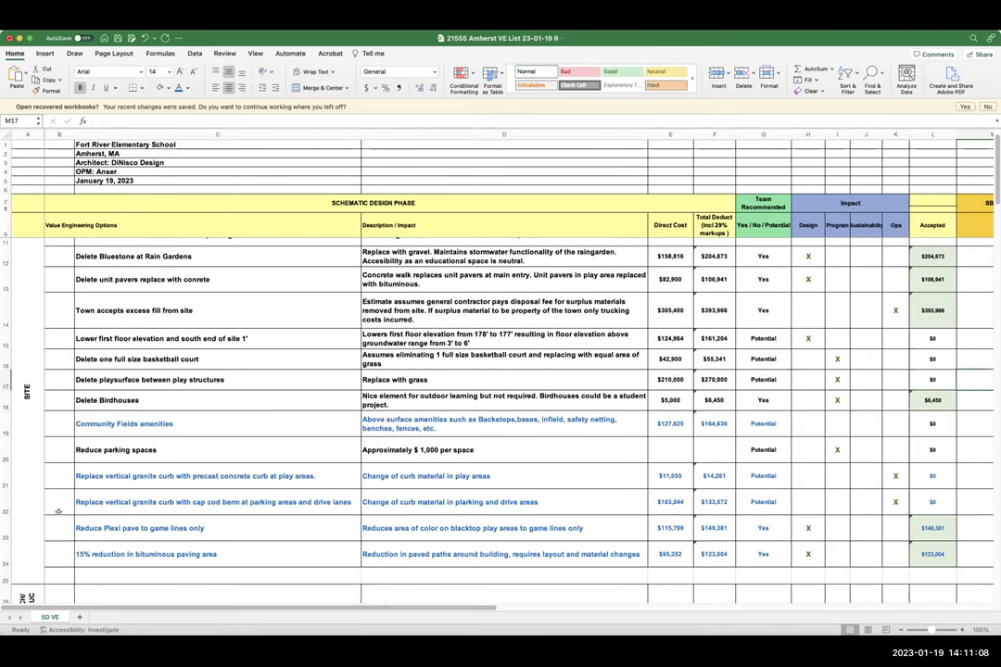
scroll(57, 510, down, 1)
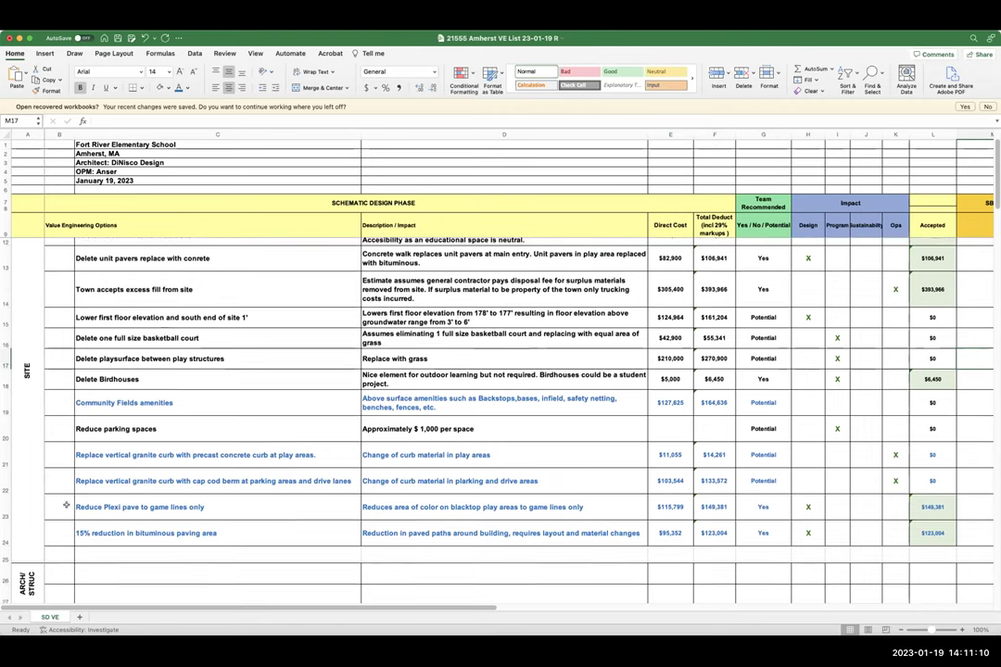
scroll(62, 424, down, 1)
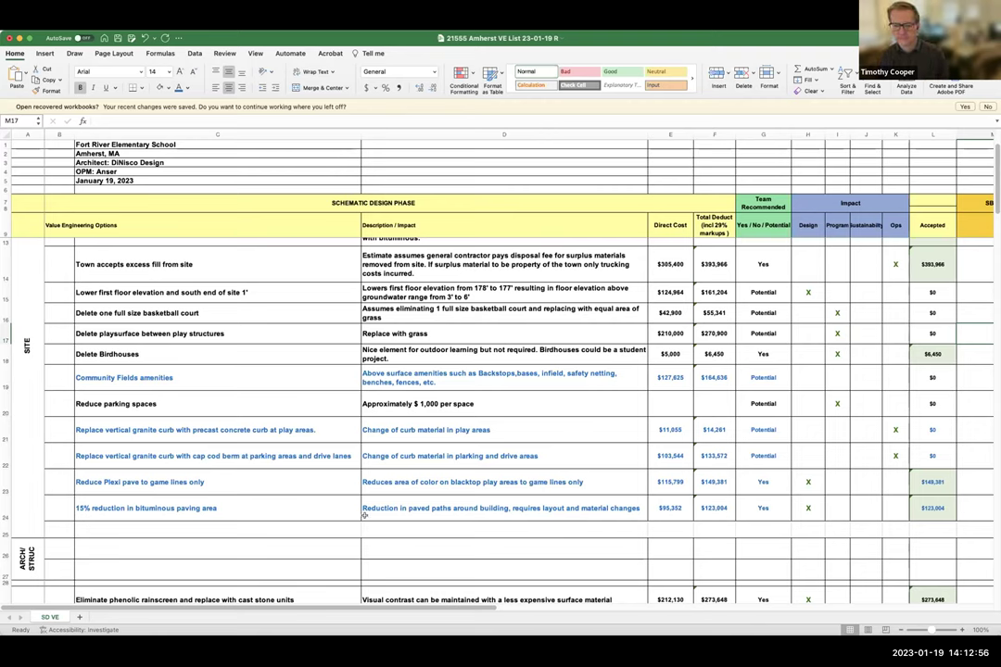
click(175, 483)
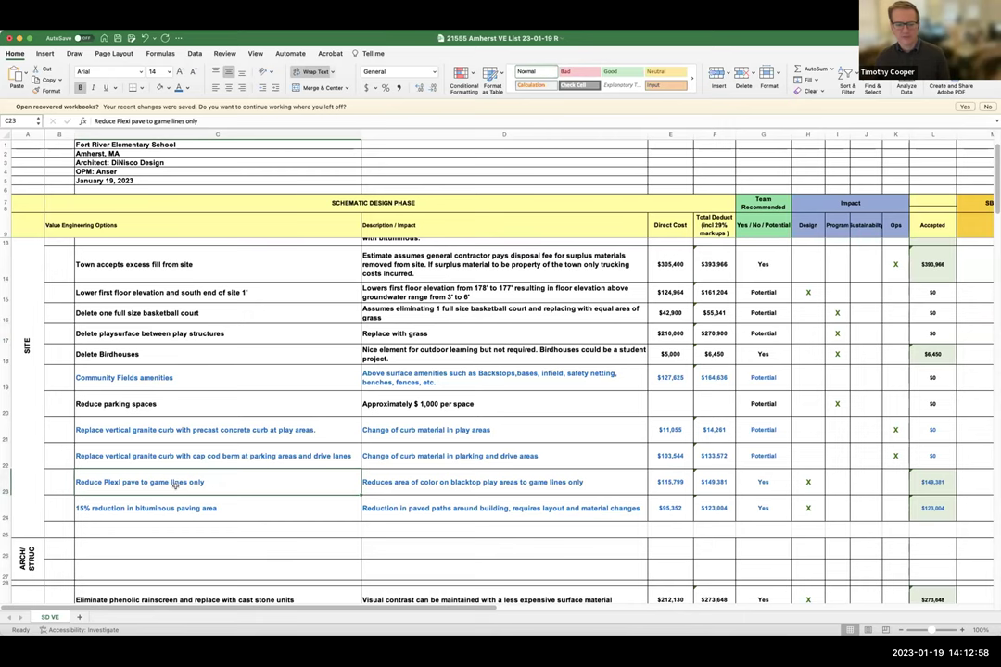
scroll(213, 479, down, 3)
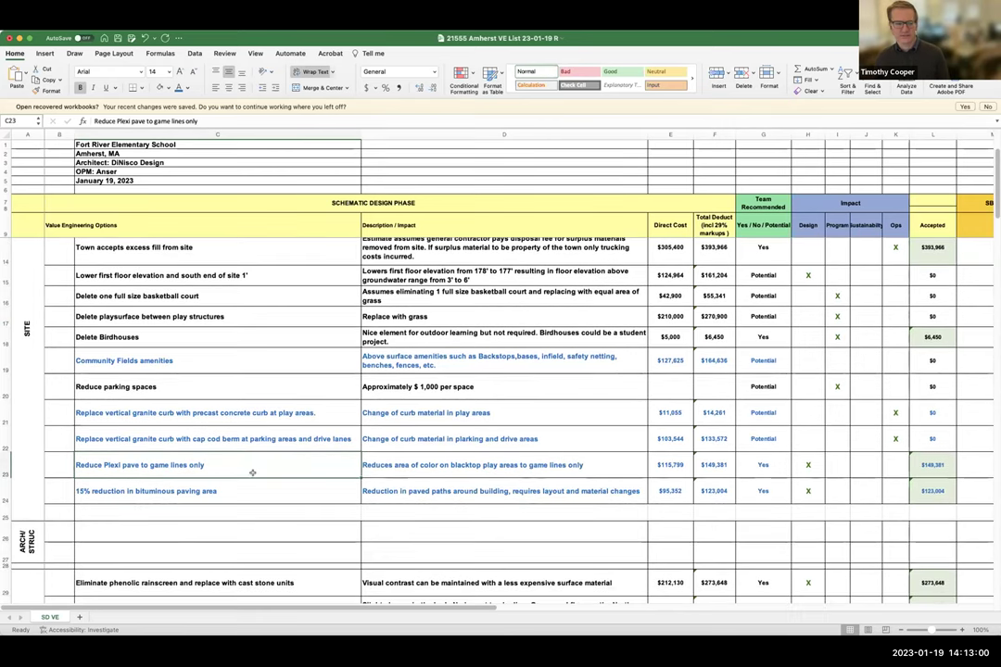
scroll(252, 472, up, 1)
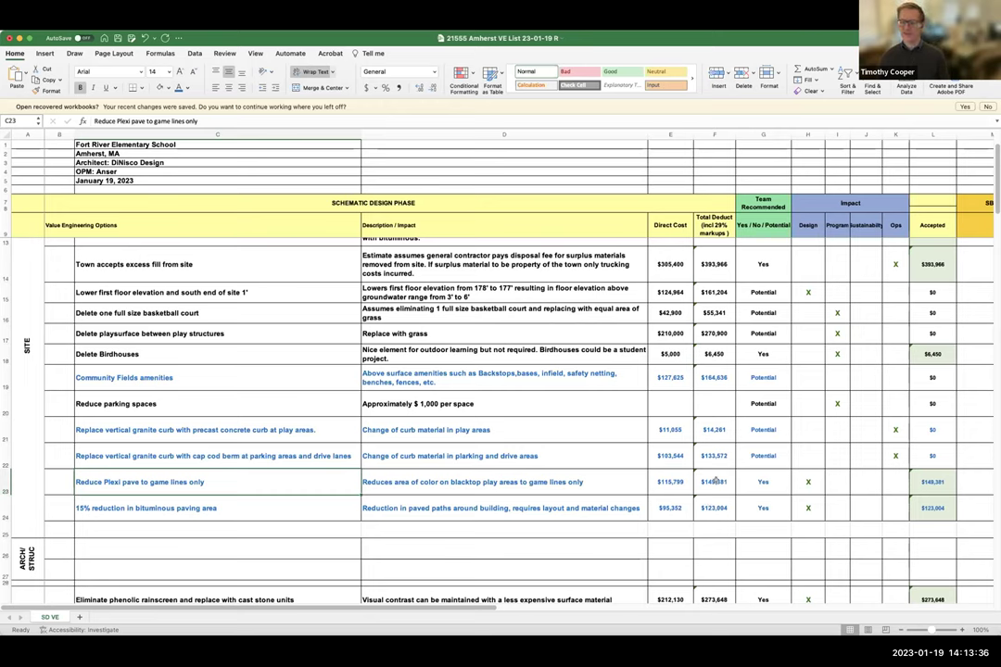
click(315, 507)
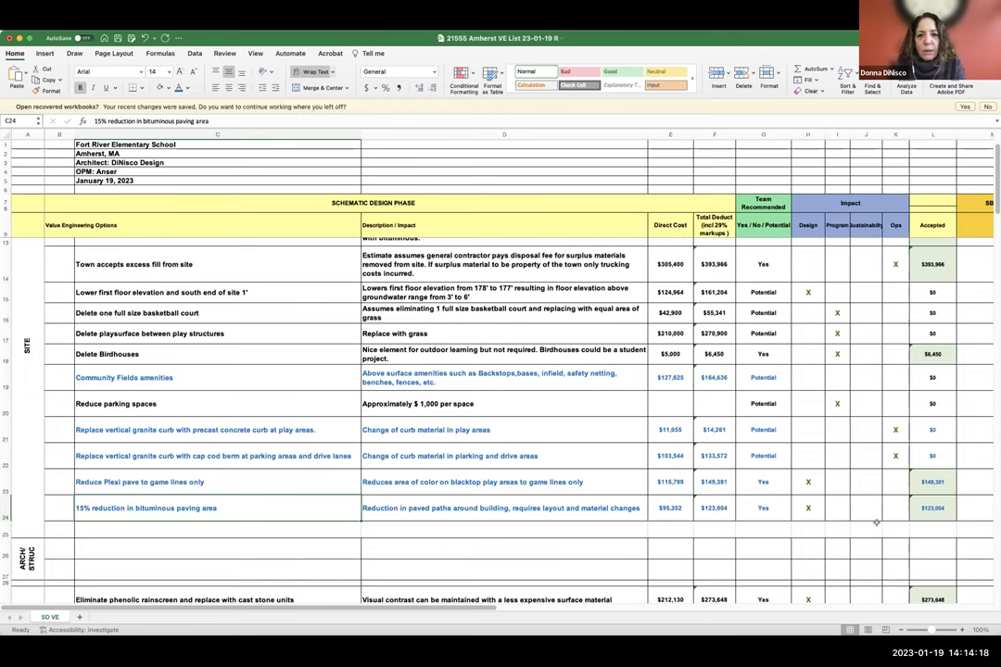
- Set the team recommendation for the Reduce parking spaces option to No
scroll(876, 523, up, 2)
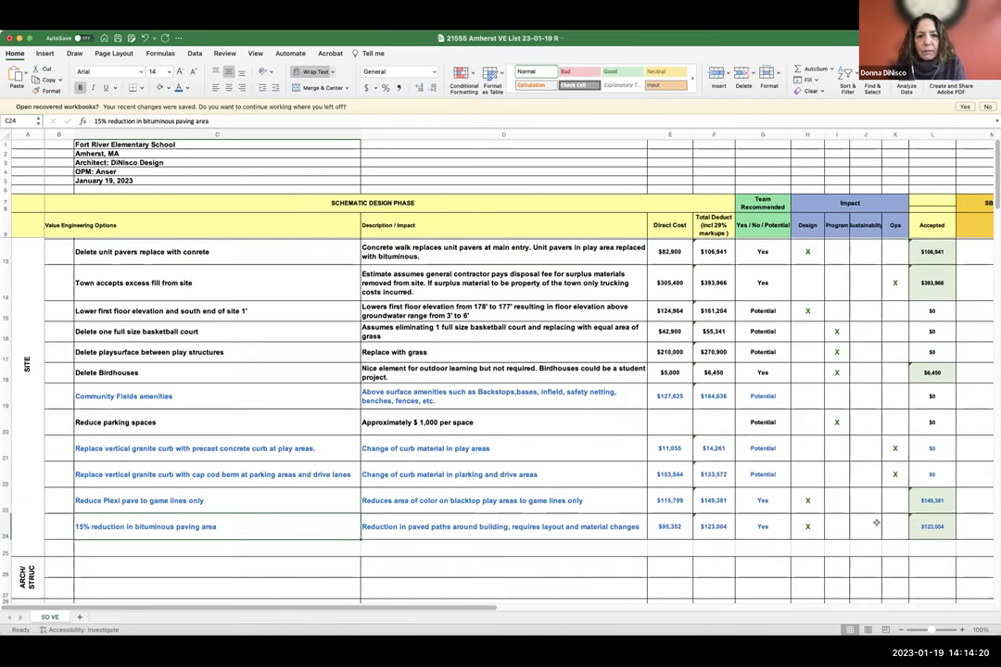
scroll(876, 523, right, 1)
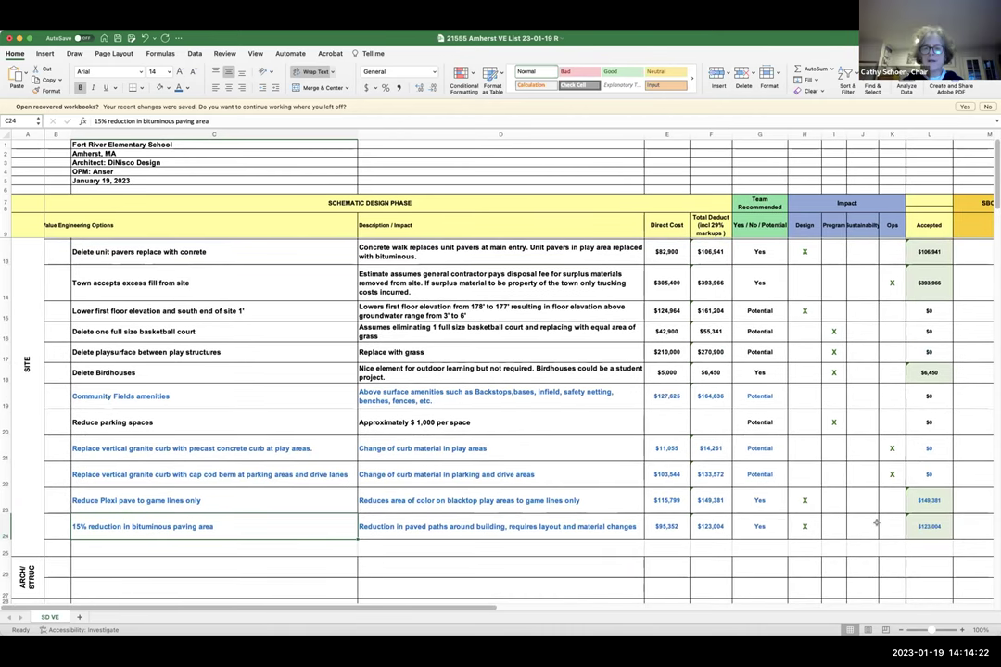
scroll(875, 523, up, 2)
scroll(876, 523, right, 1)
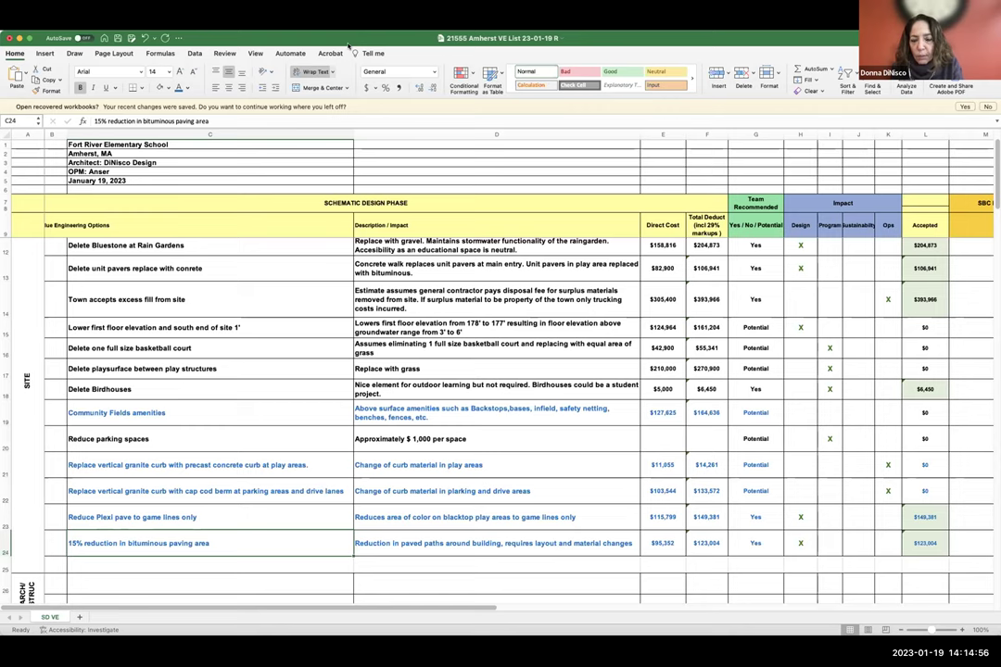
click(760, 438)
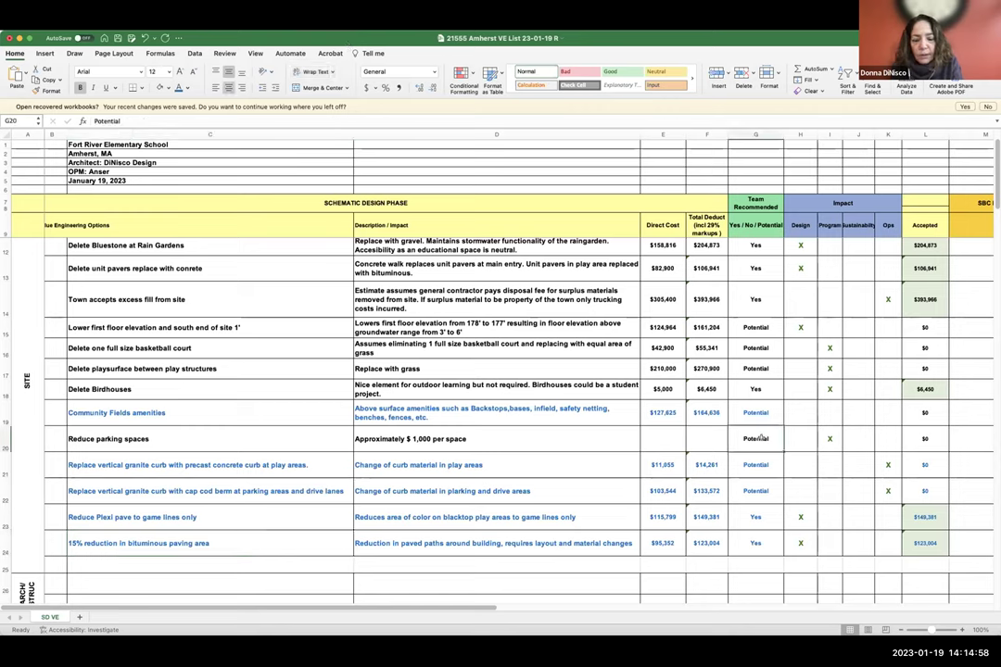
text(No)
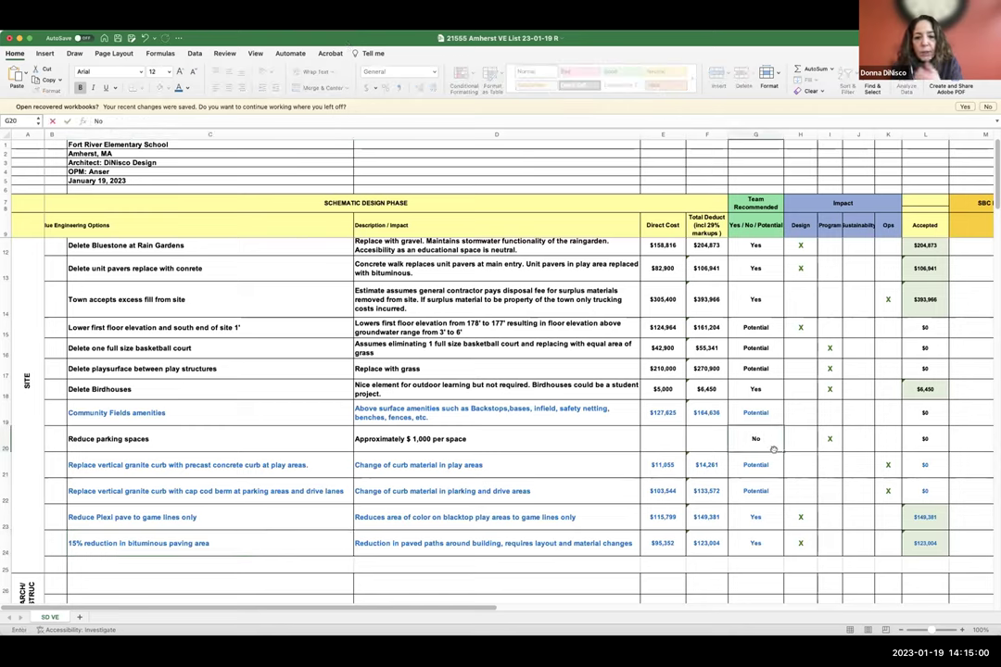
key(Left)
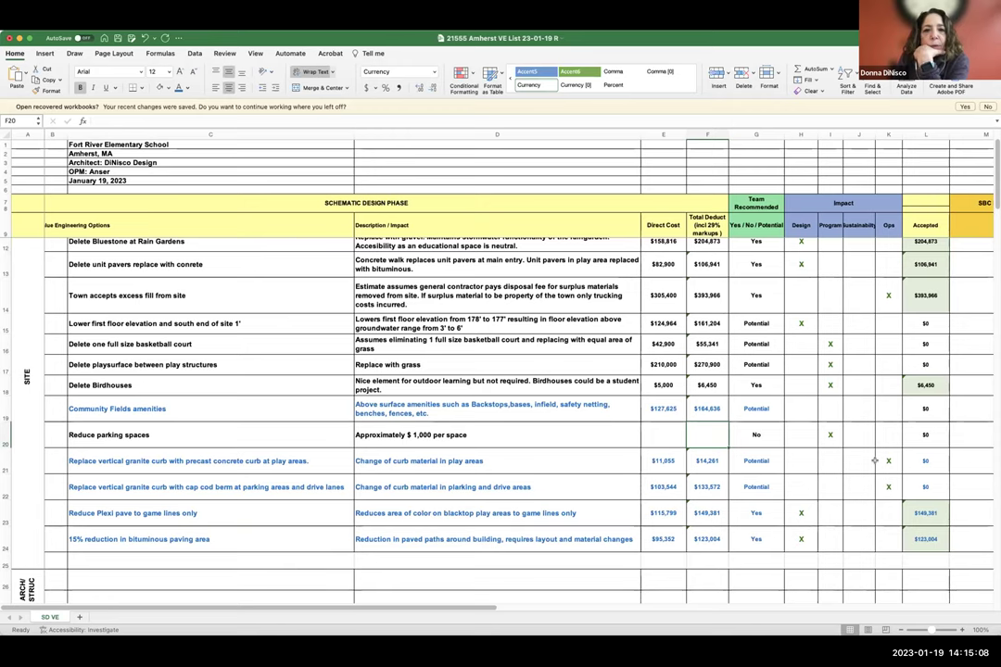
- Examine the accepted amounts for the Community Fields amenities and the two vertical granite curb replacement options
scroll(873, 460, up, 1)
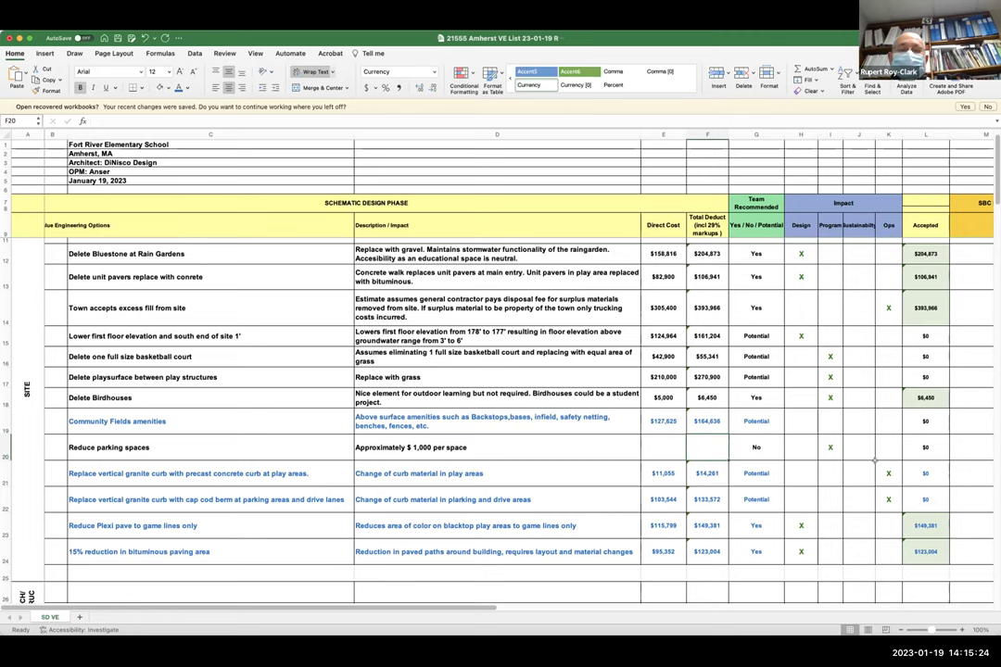
scroll(874, 460, up, 1)
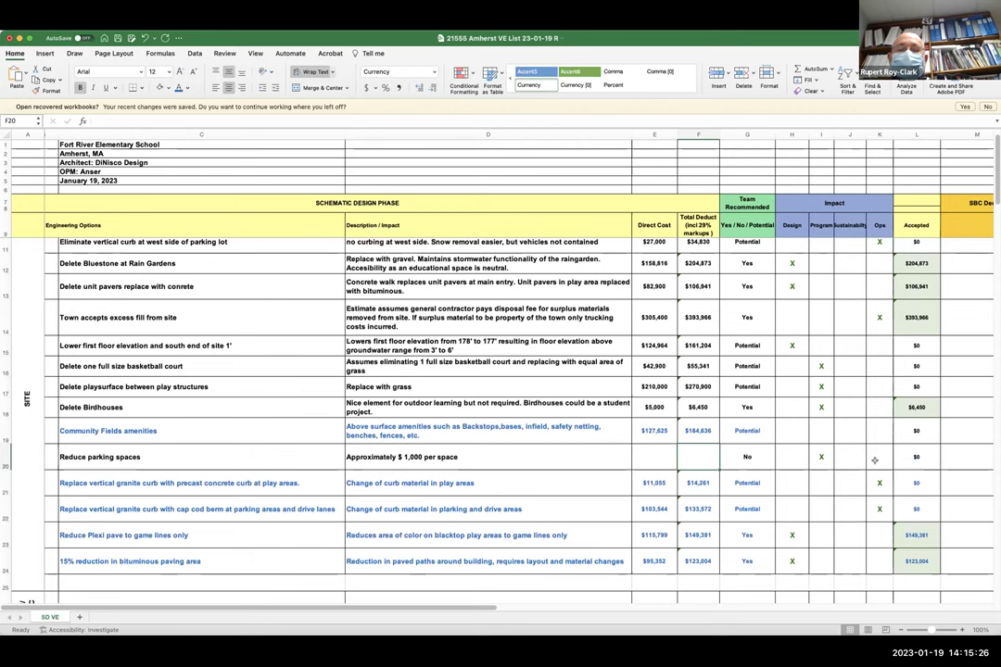
scroll(874, 461, left, 1)
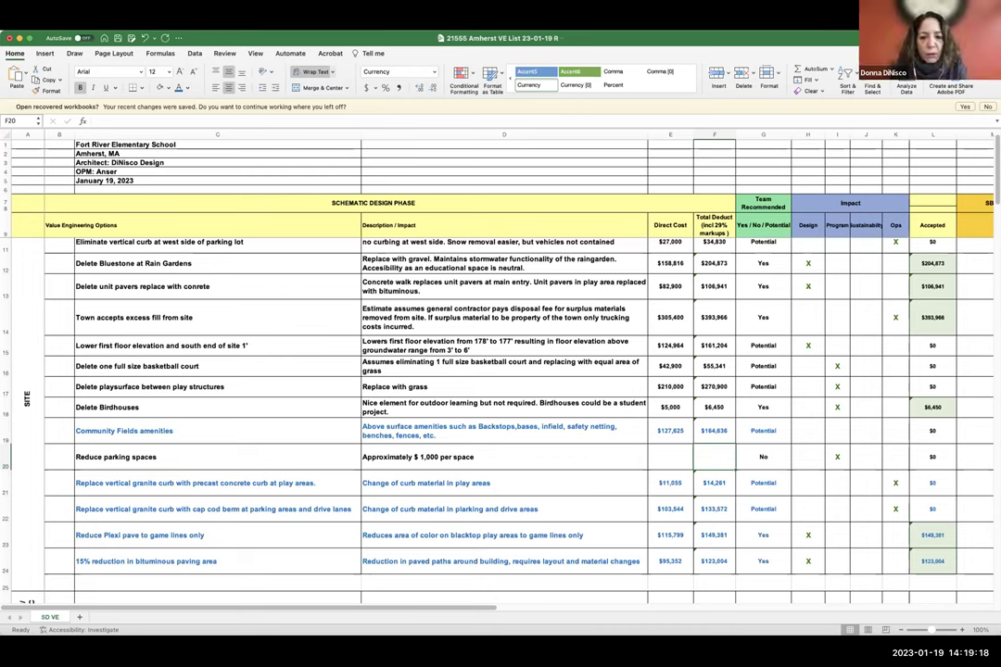
click(942, 430)
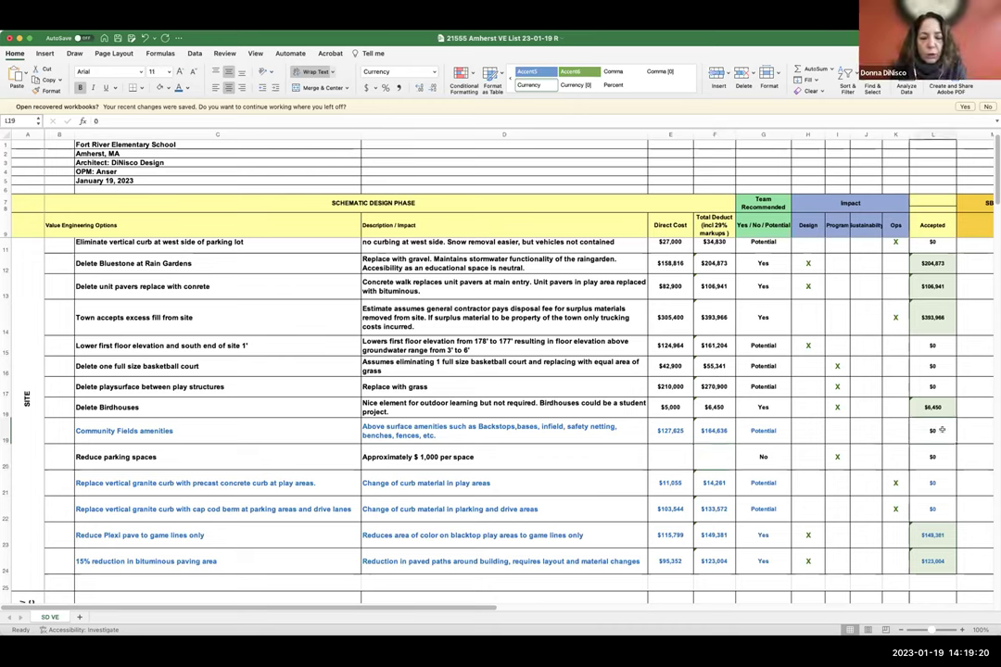
click(933, 484)
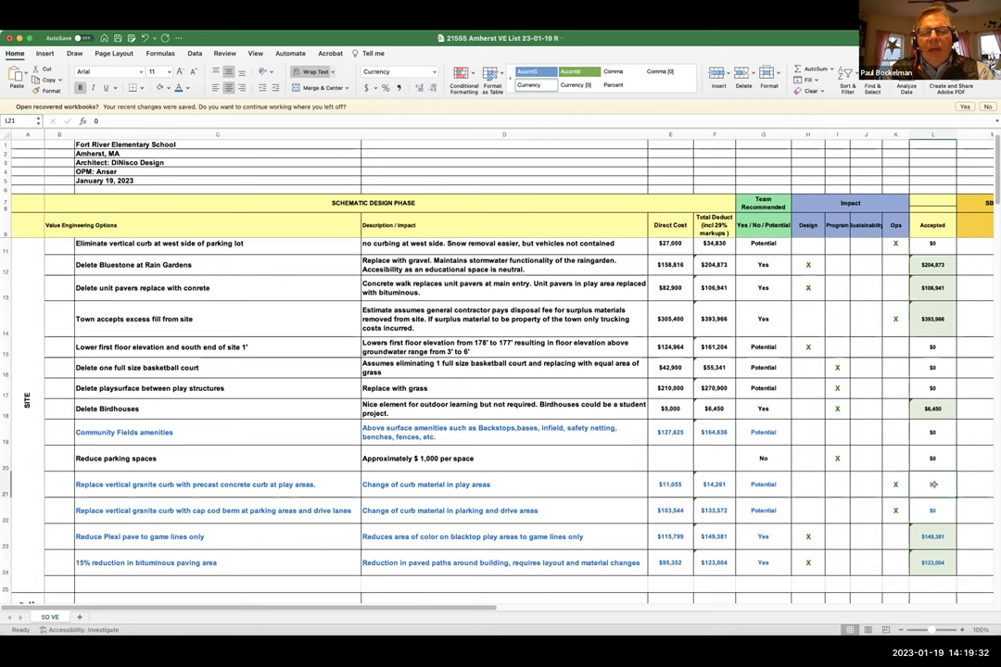
scroll(933, 484, down, 1)
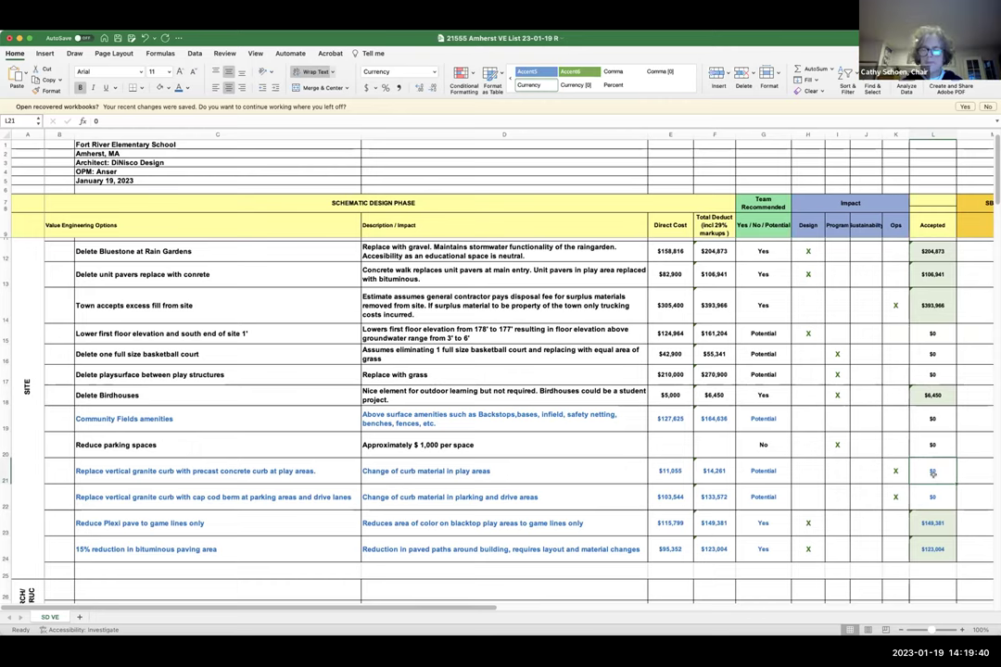
scroll(938, 458, up, 1)
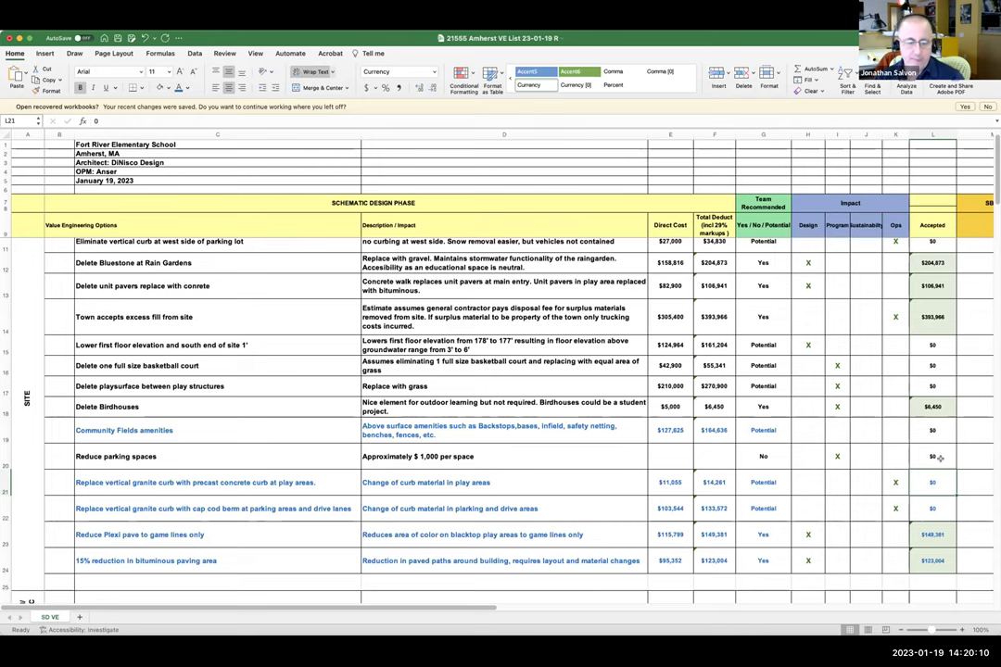
scroll(958, 461, up, 1)
scroll(958, 461, up, 2)
scroll(959, 461, down, 3)
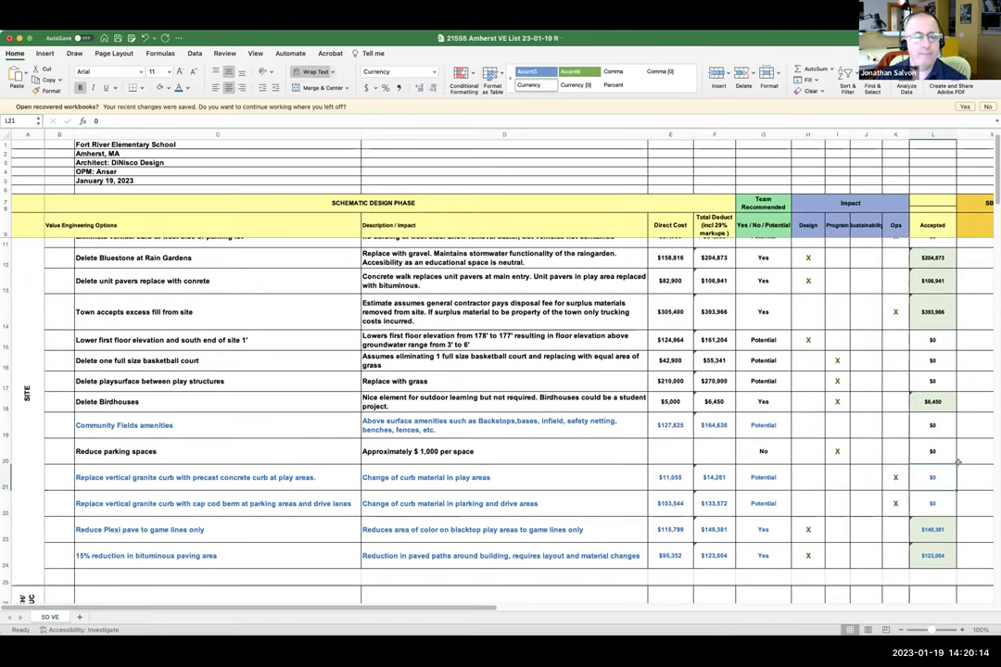
scroll(958, 461, down, 1)
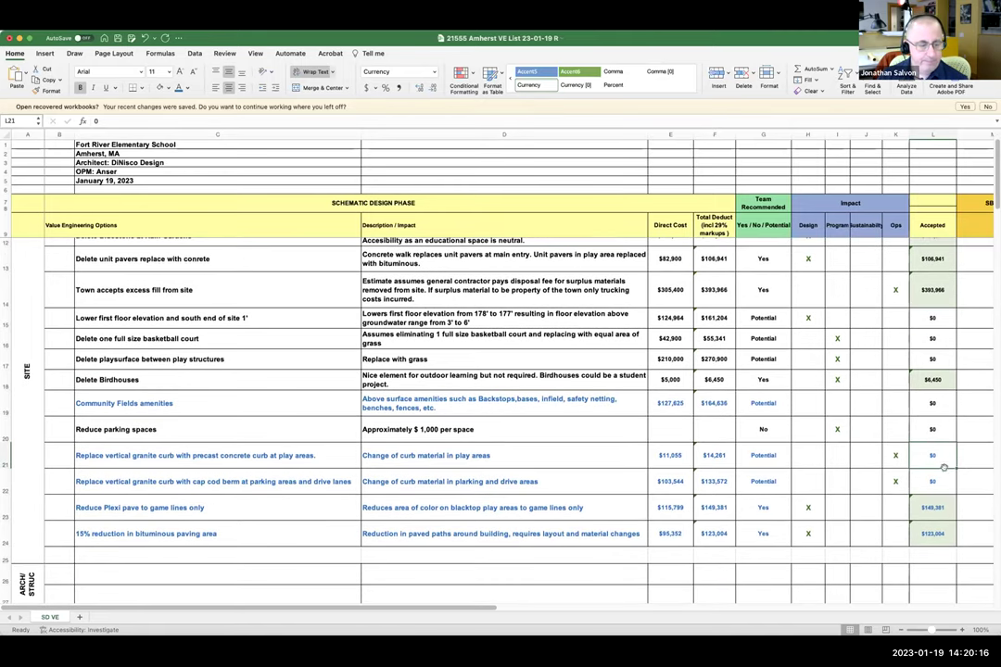
click(936, 481)
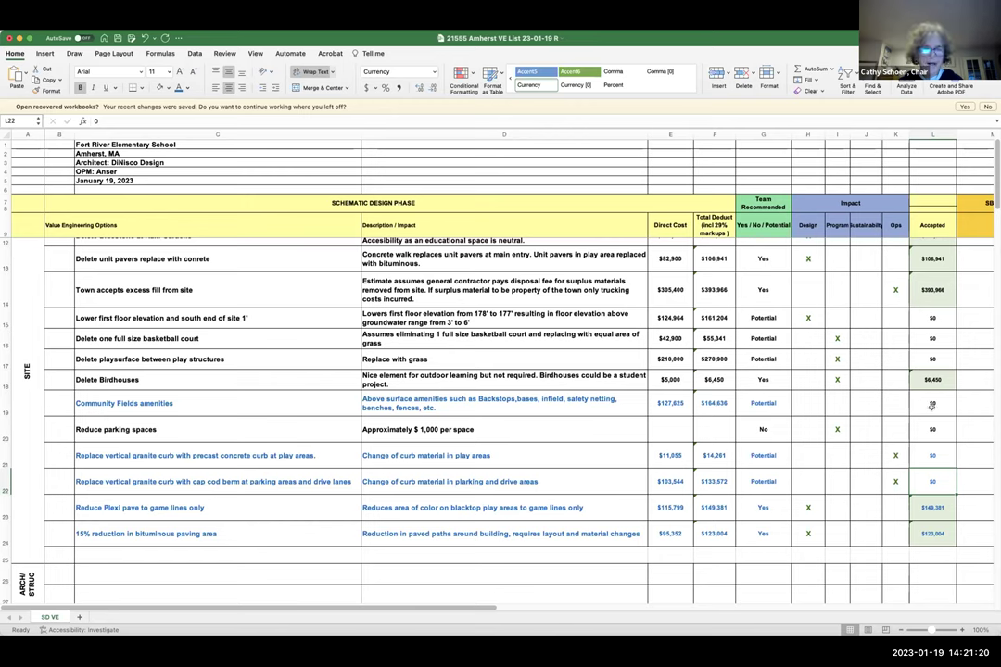
- Set the accepted amount for Community Fields amenities with a formula referencing that row's Total Deduct cell
click(931, 402)
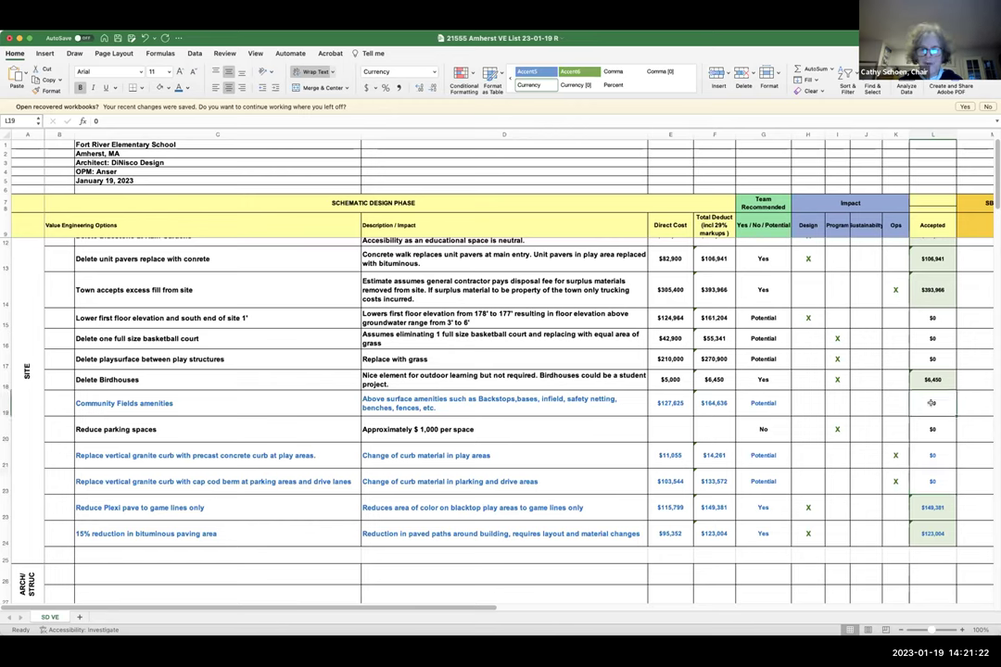
text(=)
click(714, 402)
key(Return)
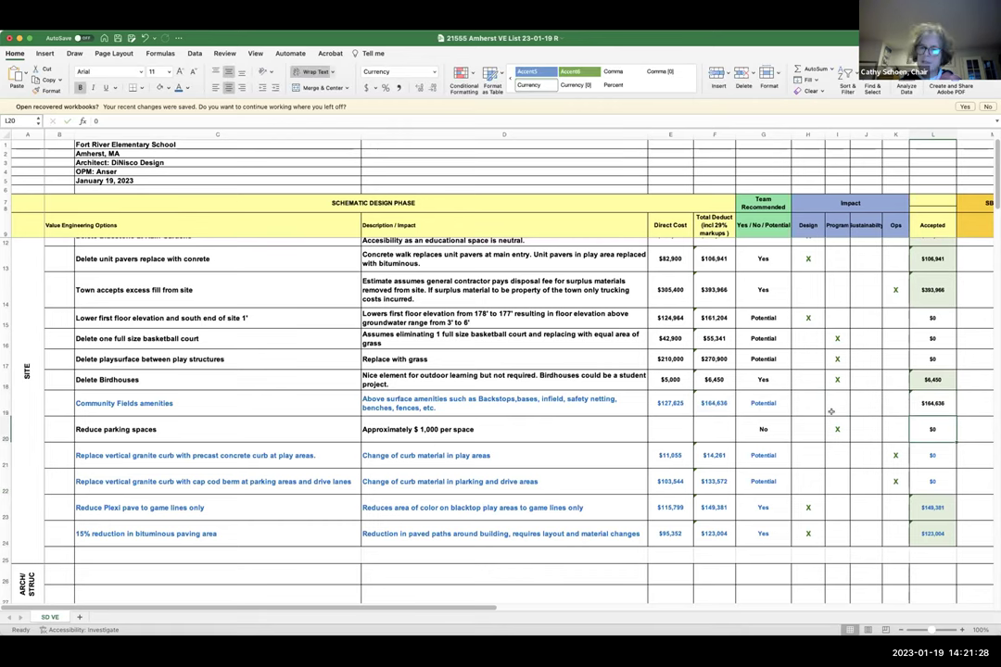
click(932, 455)
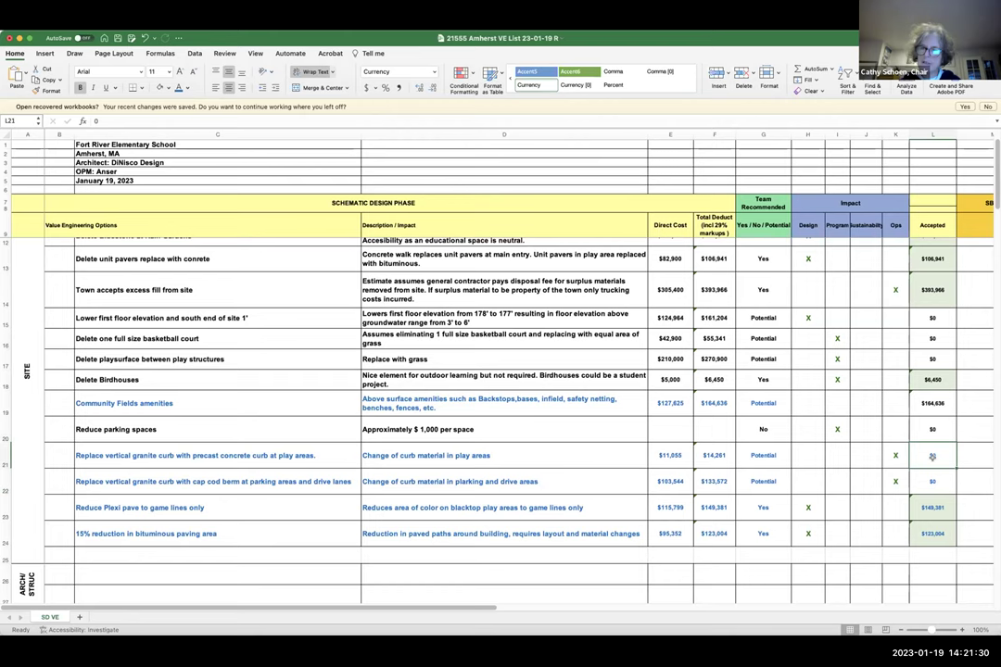
text(=)
click(930, 479)
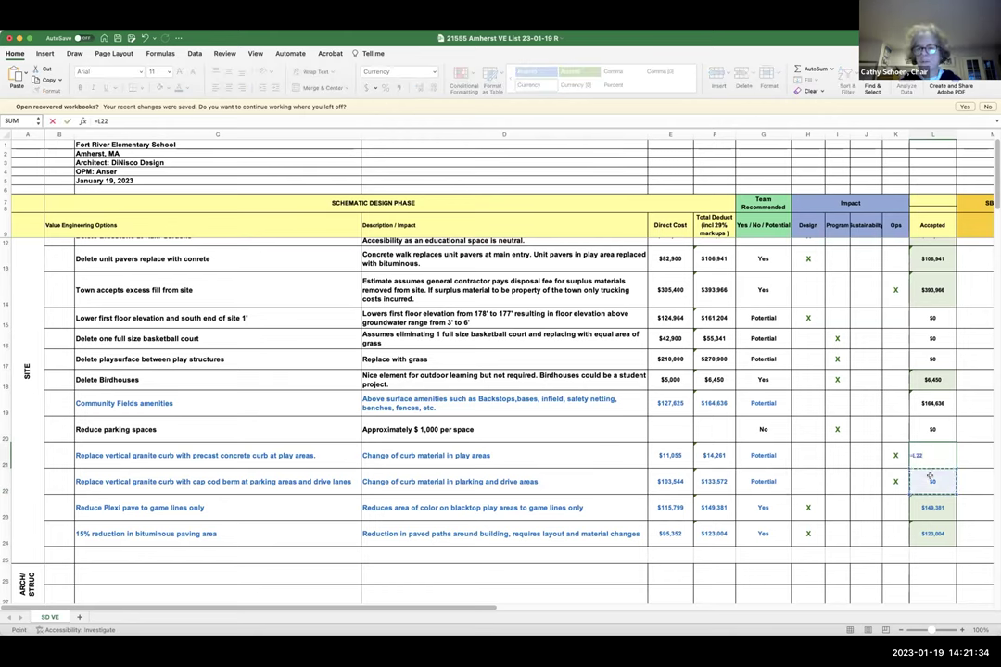
key(Escape)
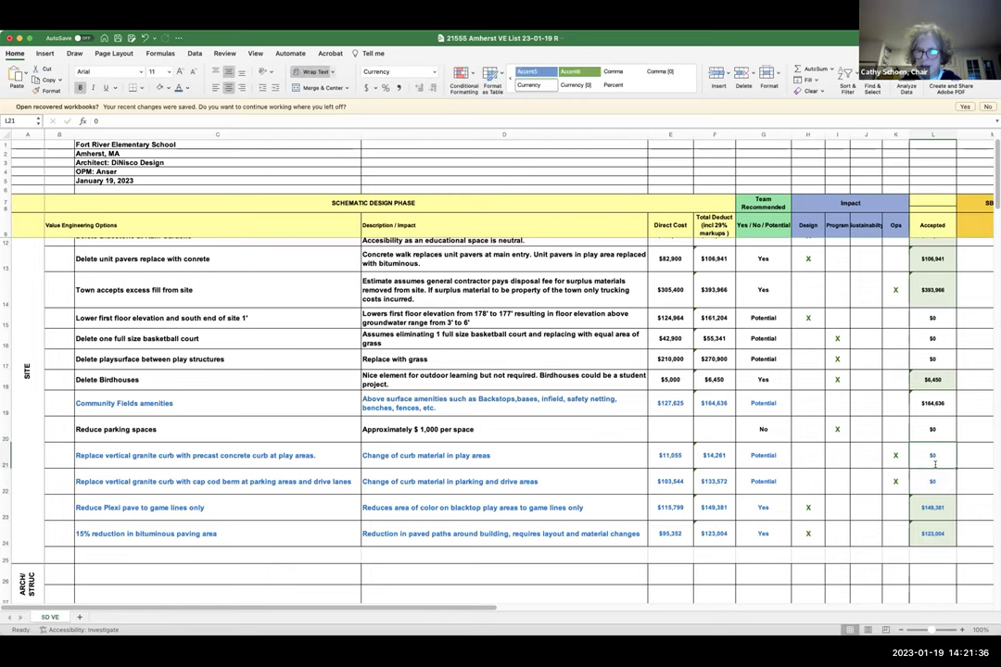
- Set the accepted amounts for both vertical granite curb replacement options with formulas referencing each row's Total Deduct cell
text(=)
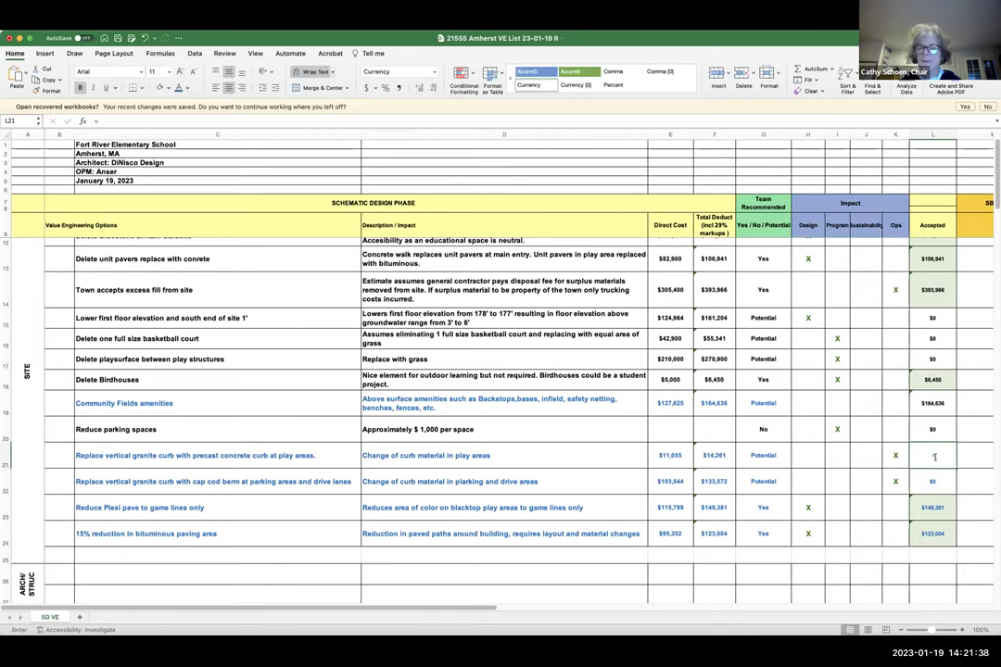
click(723, 455)
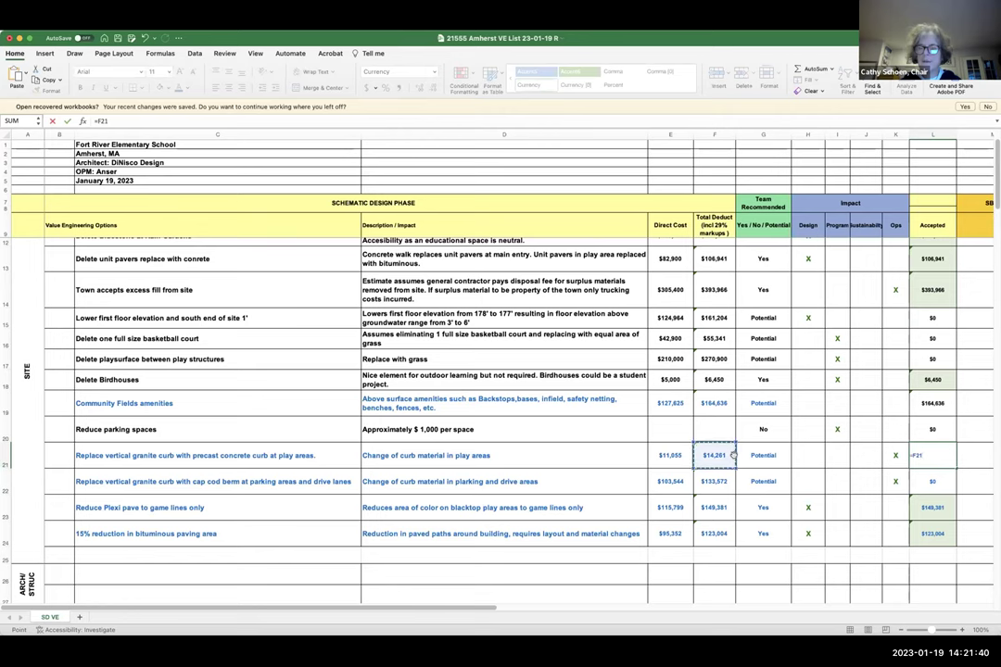
key(Return)
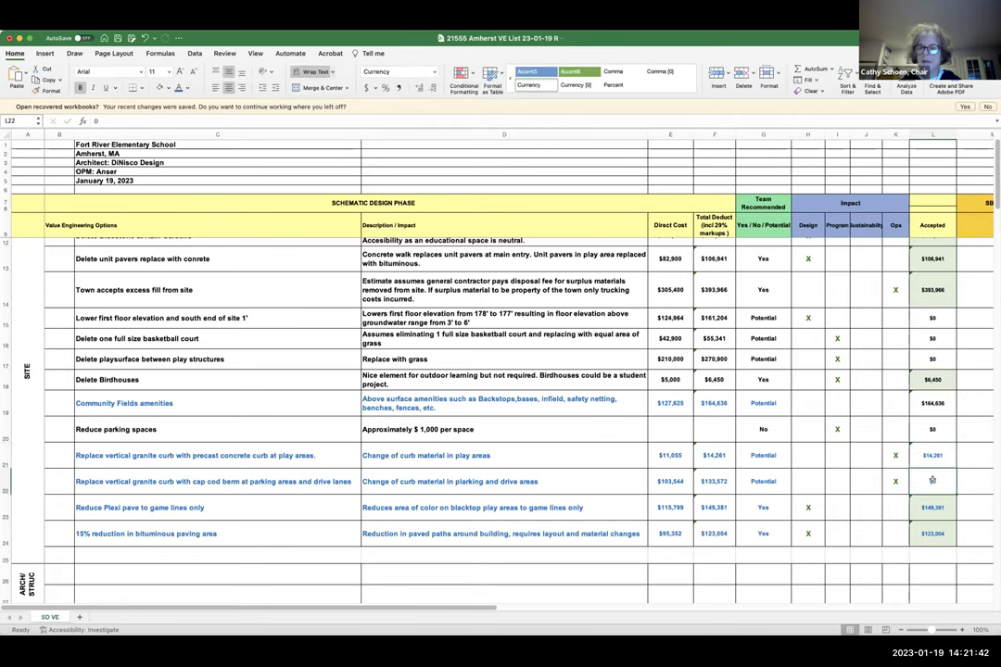
text(=)
click(713, 479)
key(Return)
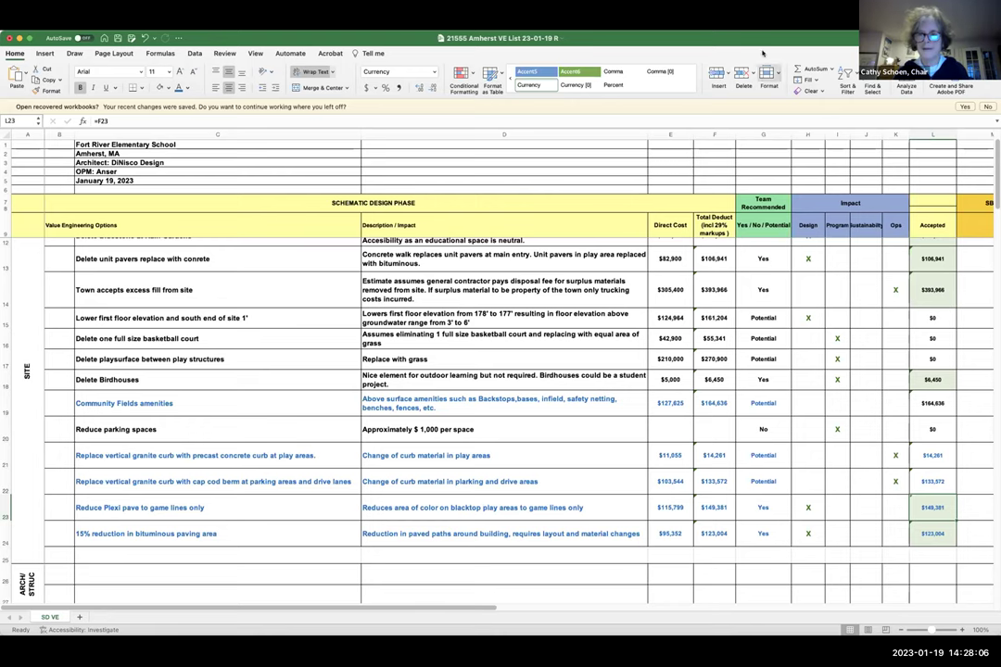
- Look over the building exterior options, and return to the site options from west-side curb elimination through the 15% bituminous paving reduction
scroll(489, 245, down, 5)
scroll(489, 245, down, 8)
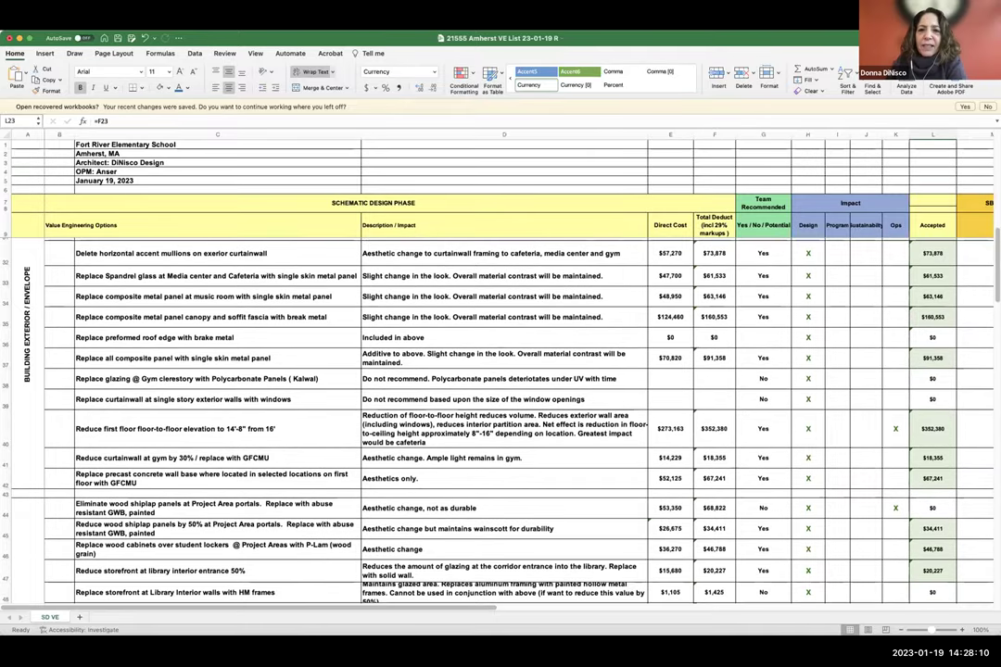
scroll(432, 258, up, 1)
scroll(431, 257, up, 10)
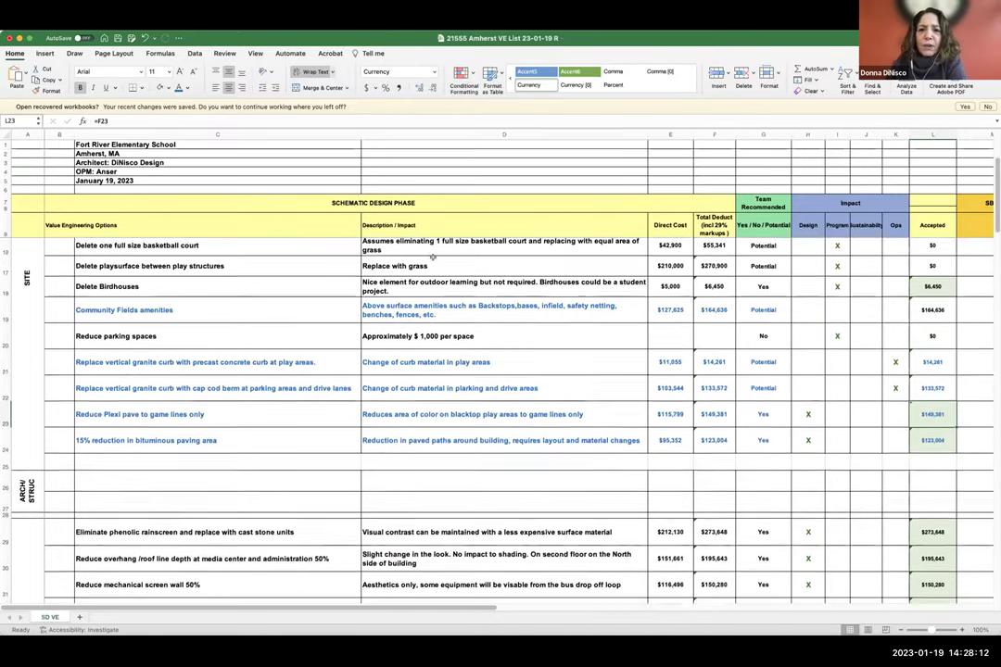
scroll(432, 258, down, 2)
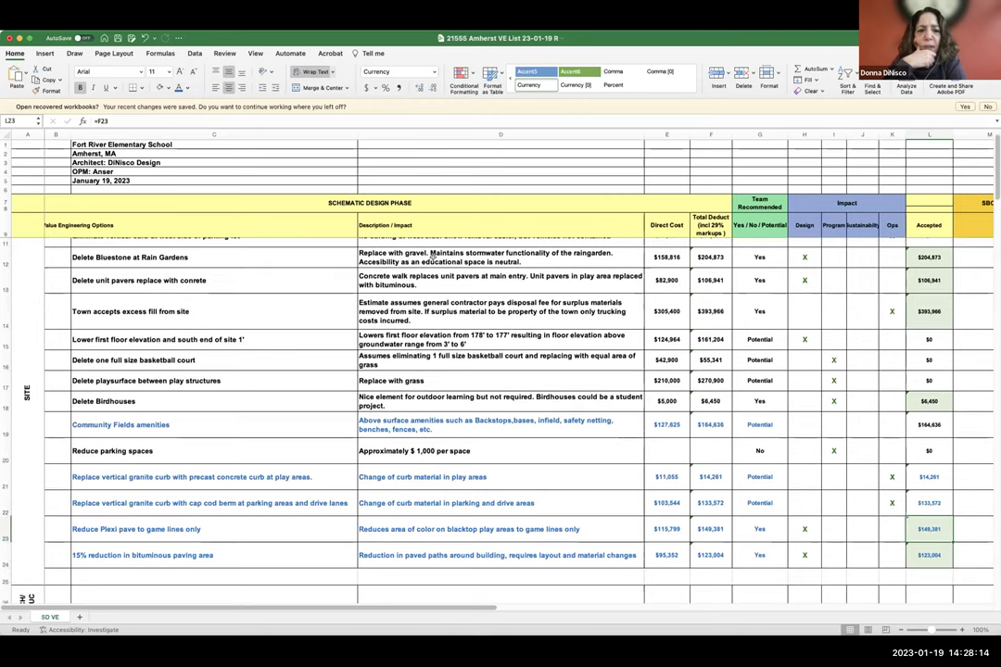
scroll(431, 259, up, 1)
scroll(433, 255, up, 1)
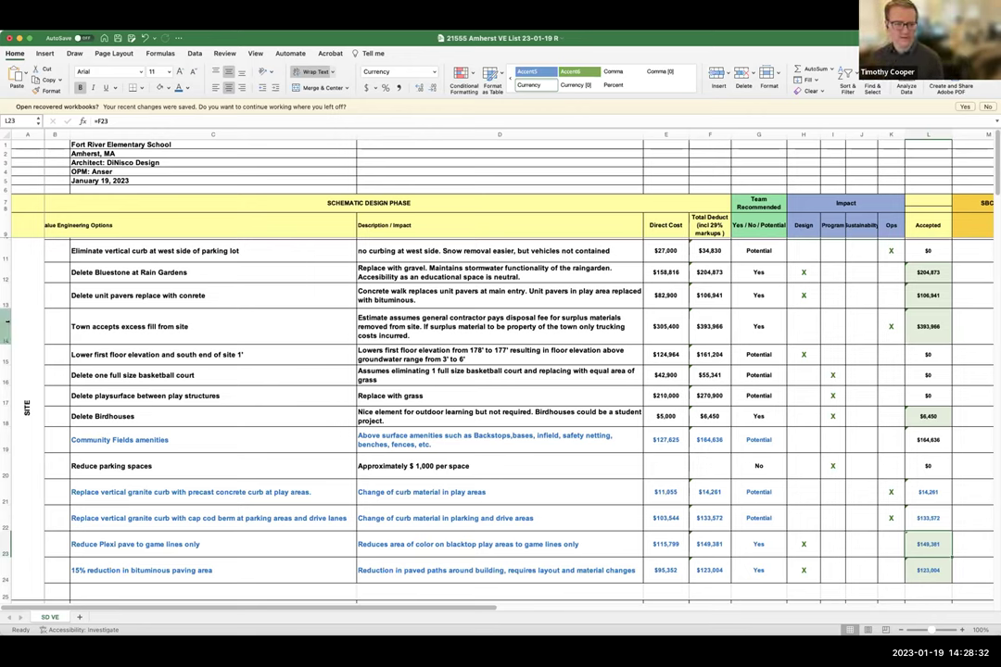
scroll(67, 332, right, 1)
scroll(66, 332, left, 1)
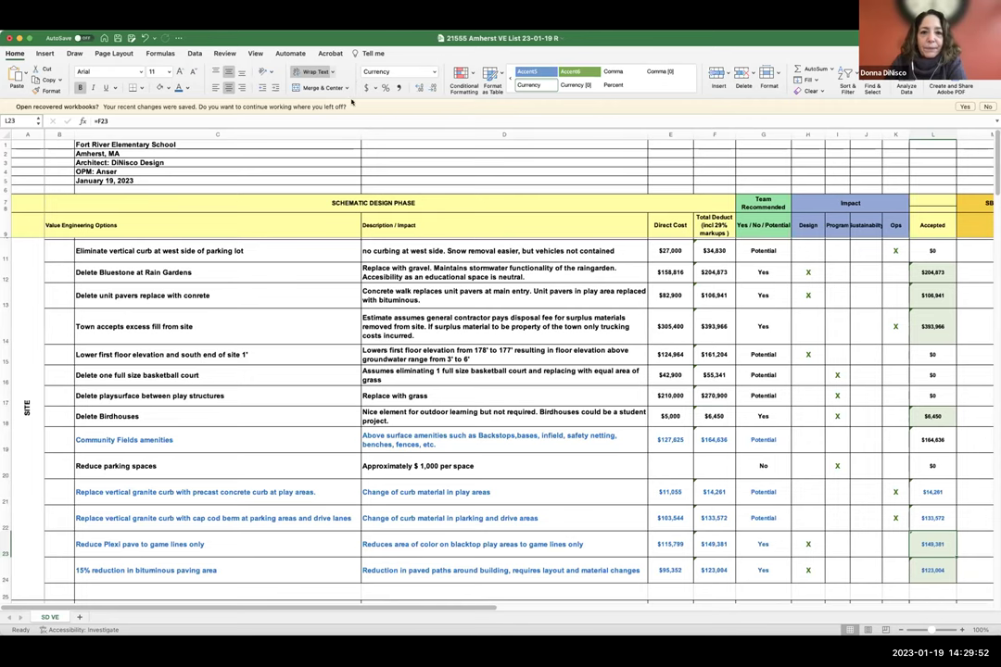
- Review the Building Exterior / Envelope options from phenolic rainscreen replacement through the precast concrete wall base replacement
scroll(677, 251, down, 5)
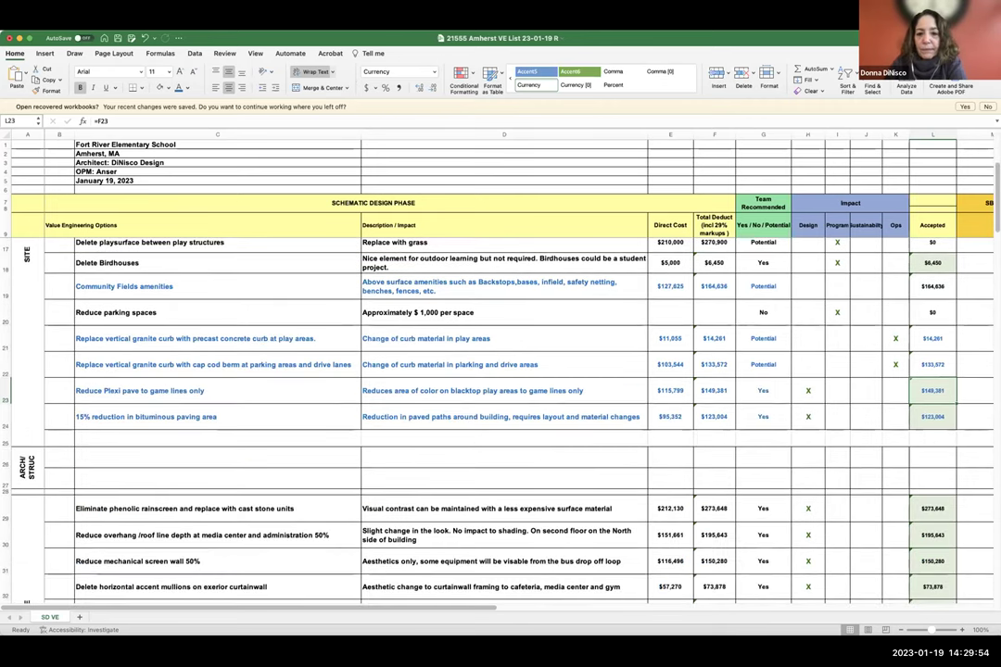
scroll(345, 298, down, 10)
scroll(345, 298, down, 3)
scroll(345, 299, down, 5)
scroll(344, 298, up, 7)
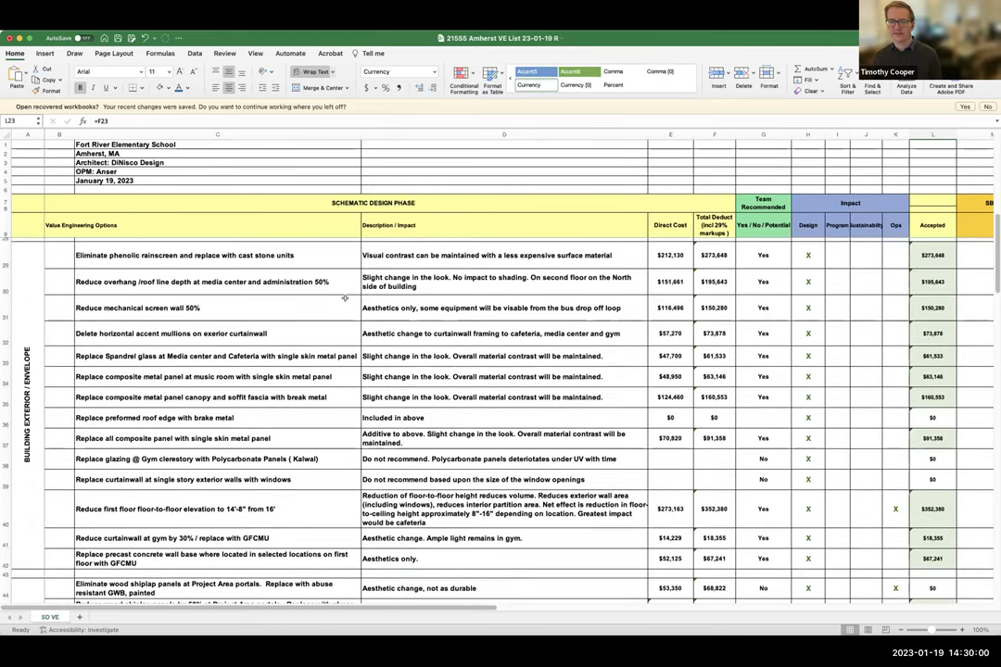
scroll(344, 298, up, 1)
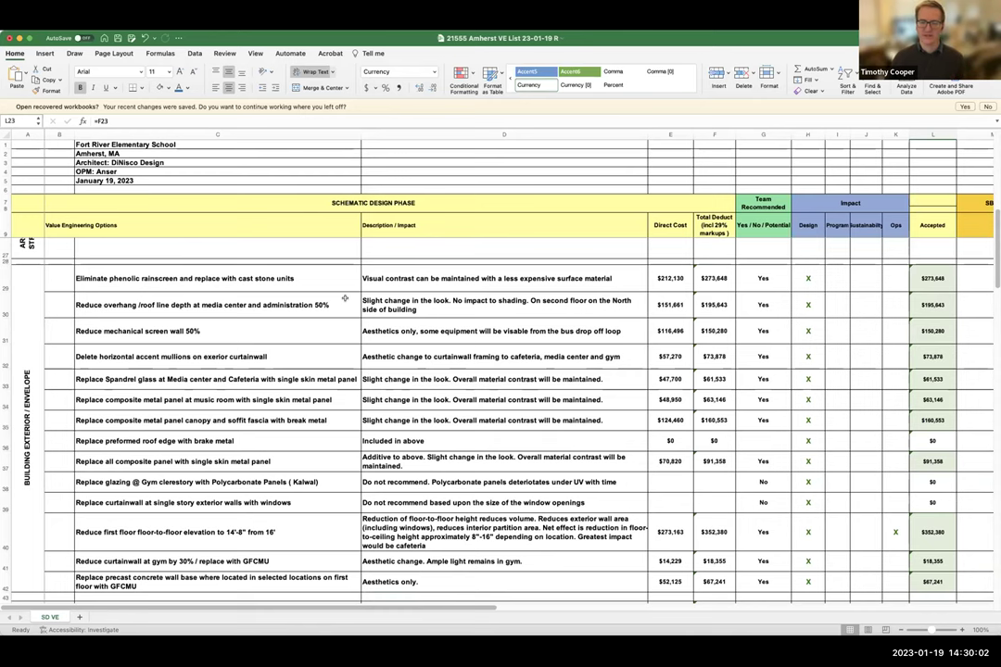
scroll(344, 298, down, 1)
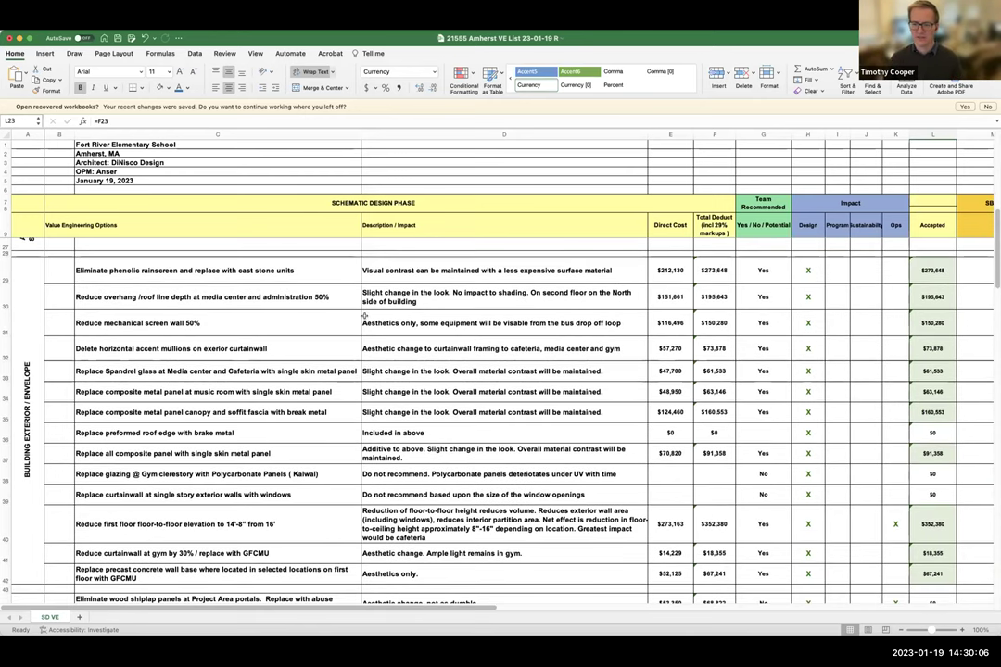
- Review the Building Interior options, focusing on replacing the fire rated glass at the central stair with standard glazing and deluge sprinklers
scroll(363, 313, down, 5)
scroll(365, 317, down, 10)
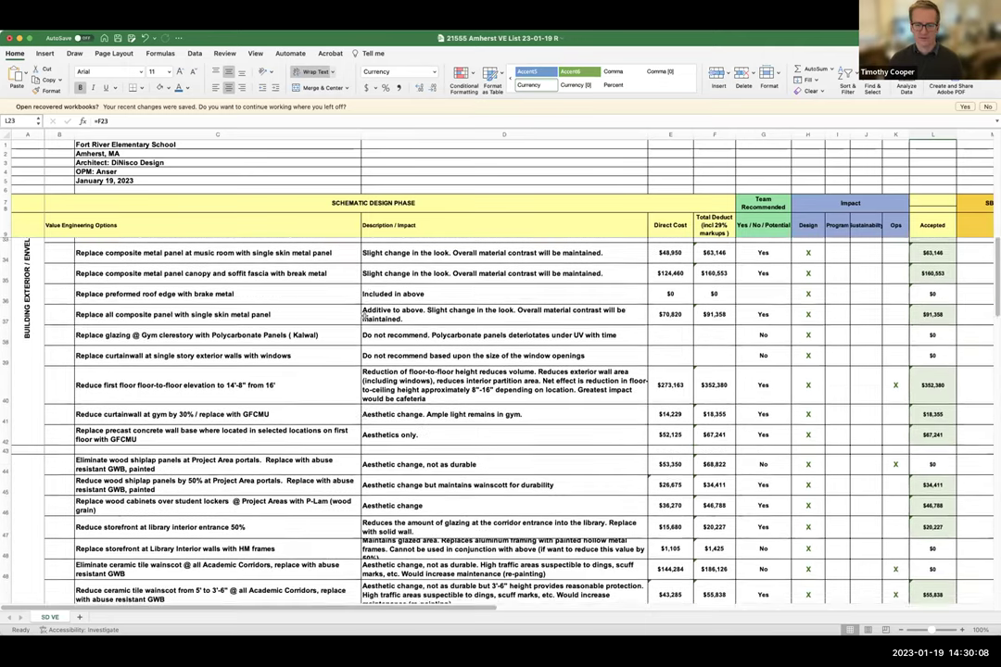
scroll(362, 315, down, 3)
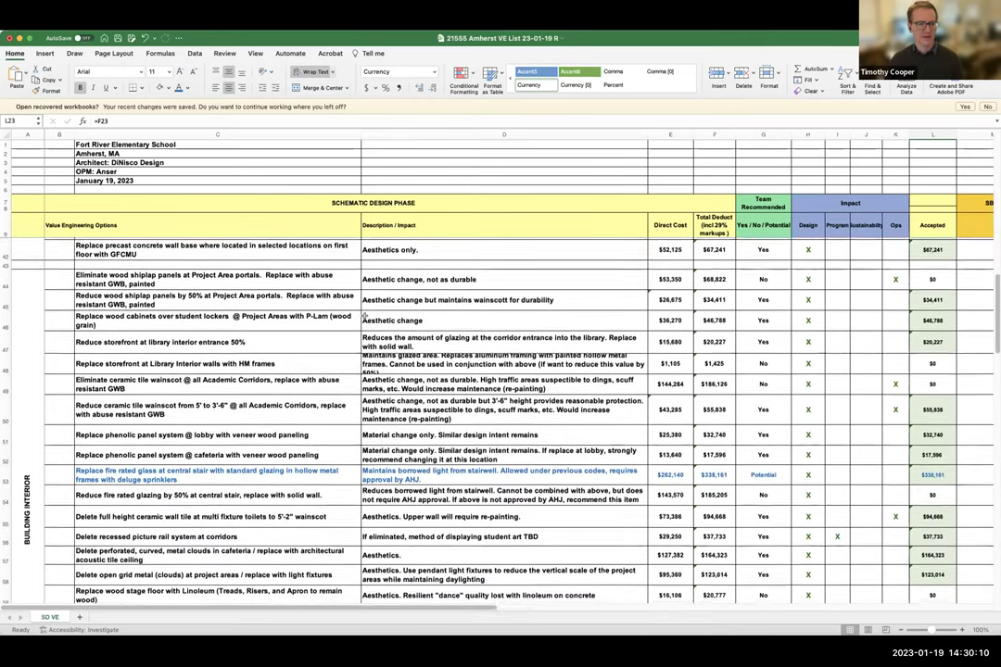
scroll(363, 321, down, 2)
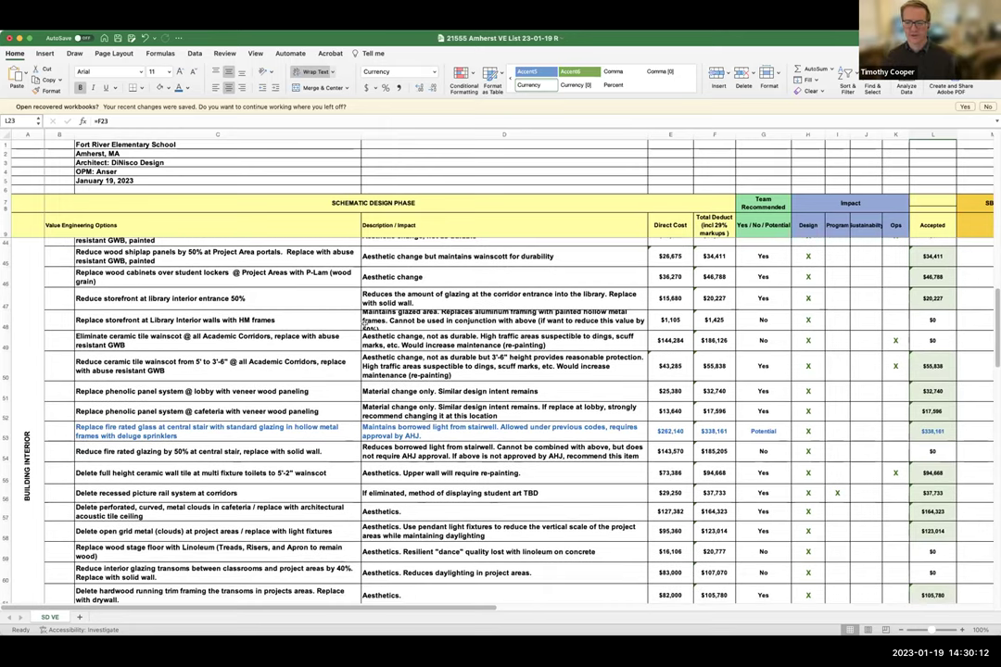
scroll(222, 343, down, 2)
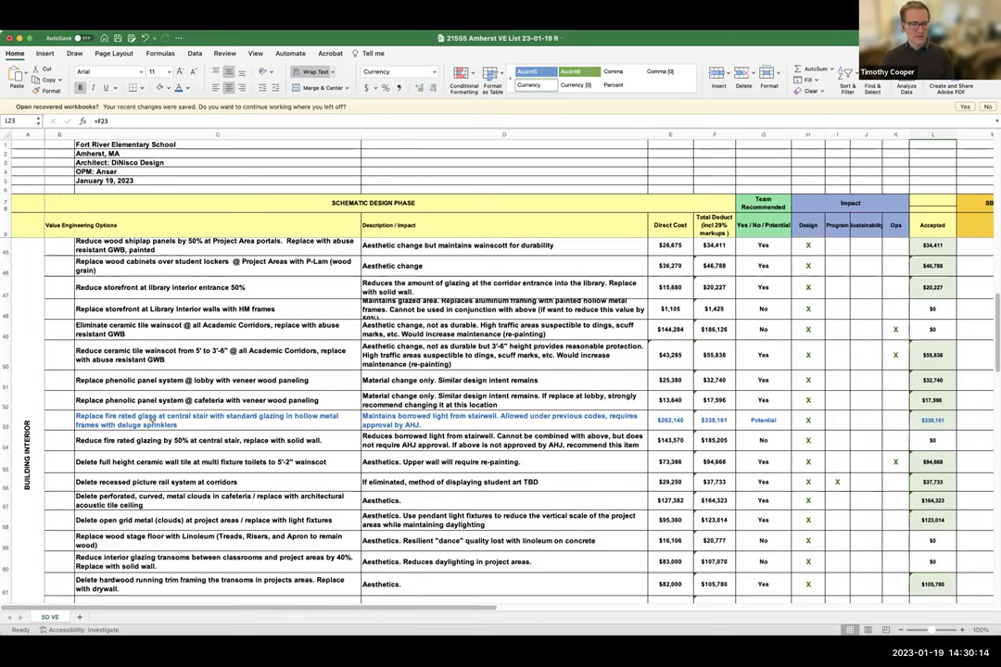
scroll(199, 389, up, 1)
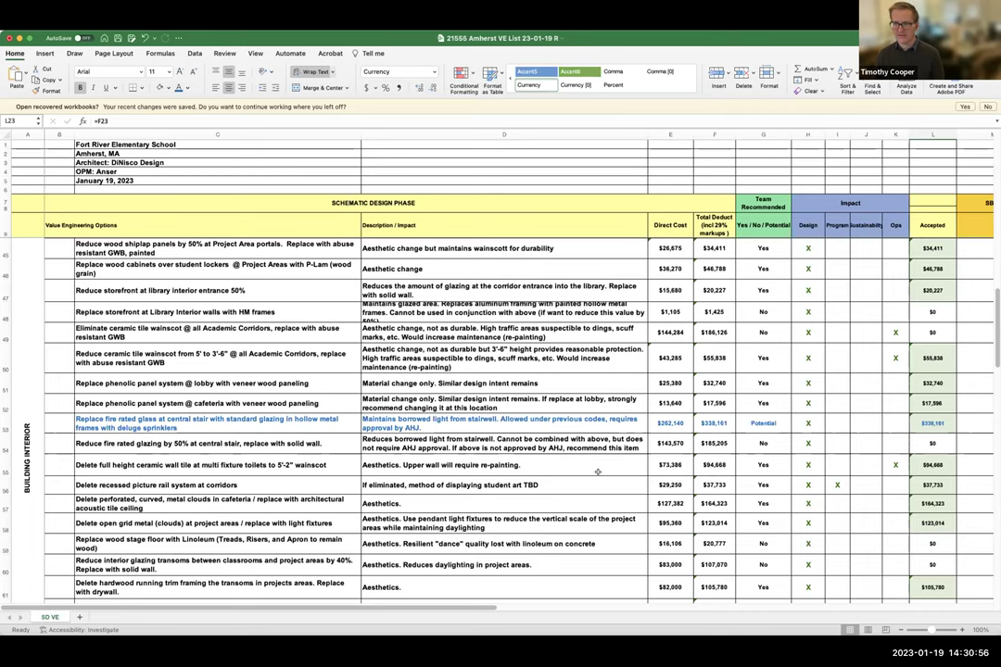
scroll(597, 472, down, 3)
scroll(649, 443, up, 4)
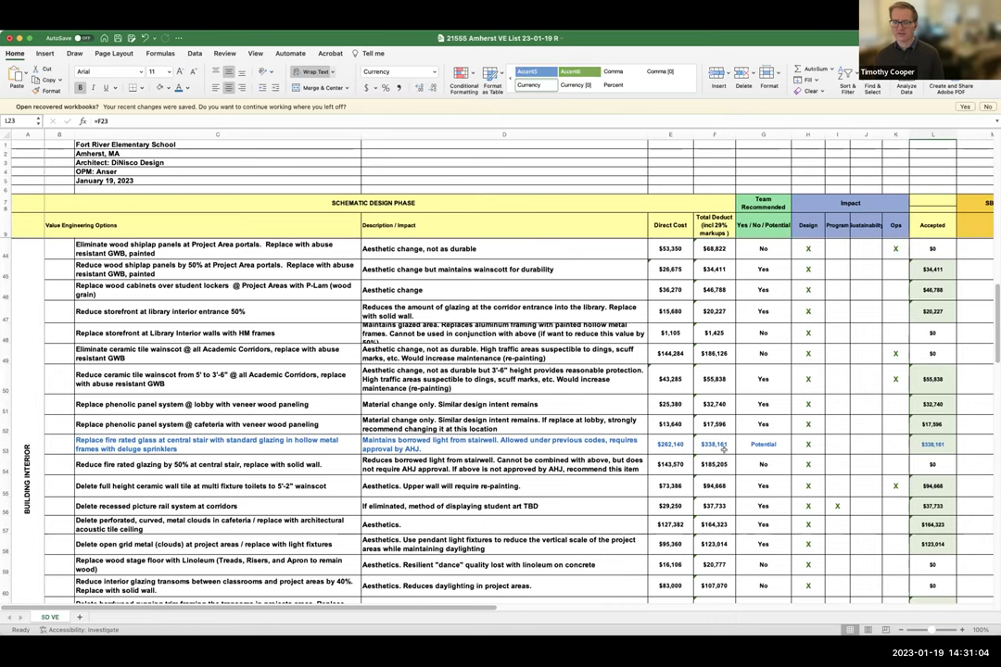
- Examine the Building Interior options for kindergarten exterior doors, motorized electrical backboards and the 12 lockers outside SE classrooms
scroll(715, 443, down, 1)
scroll(716, 441, down, 8)
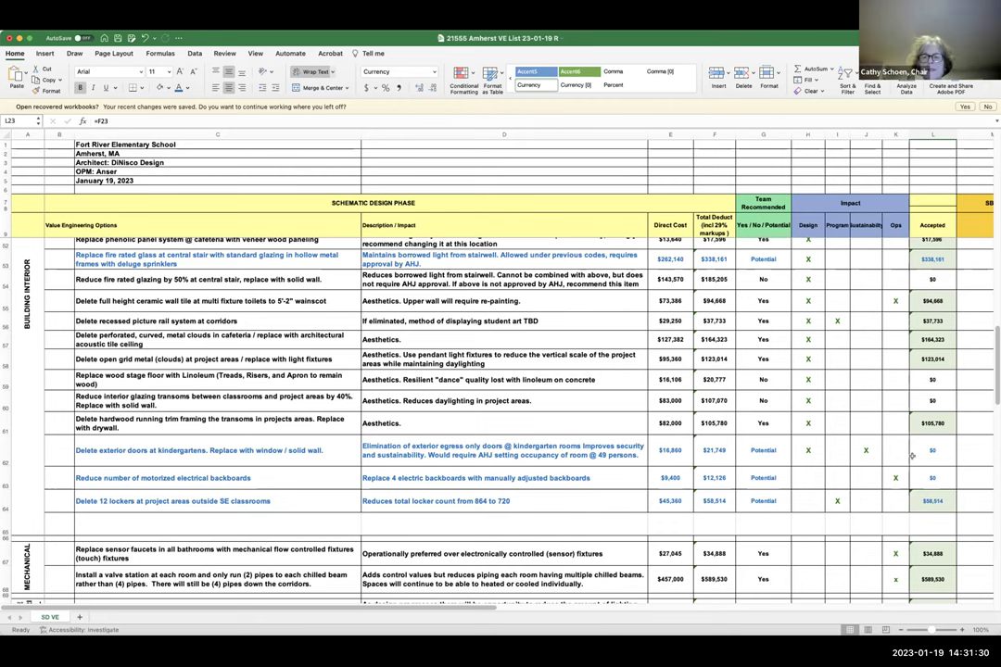
scroll(862, 409, down, 3)
scroll(862, 408, up, 2)
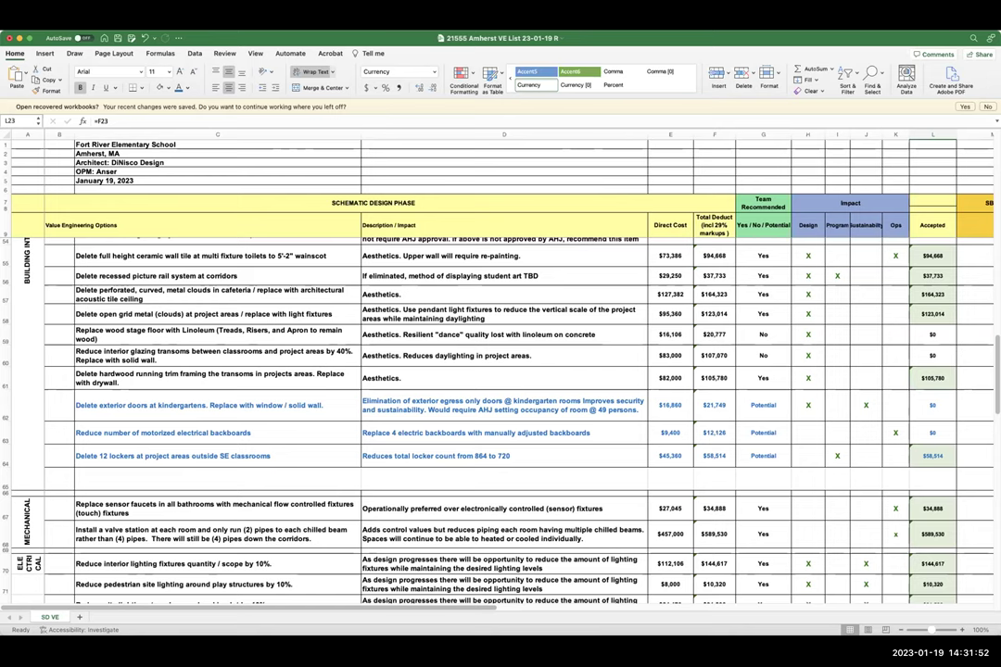
click(393, 135)
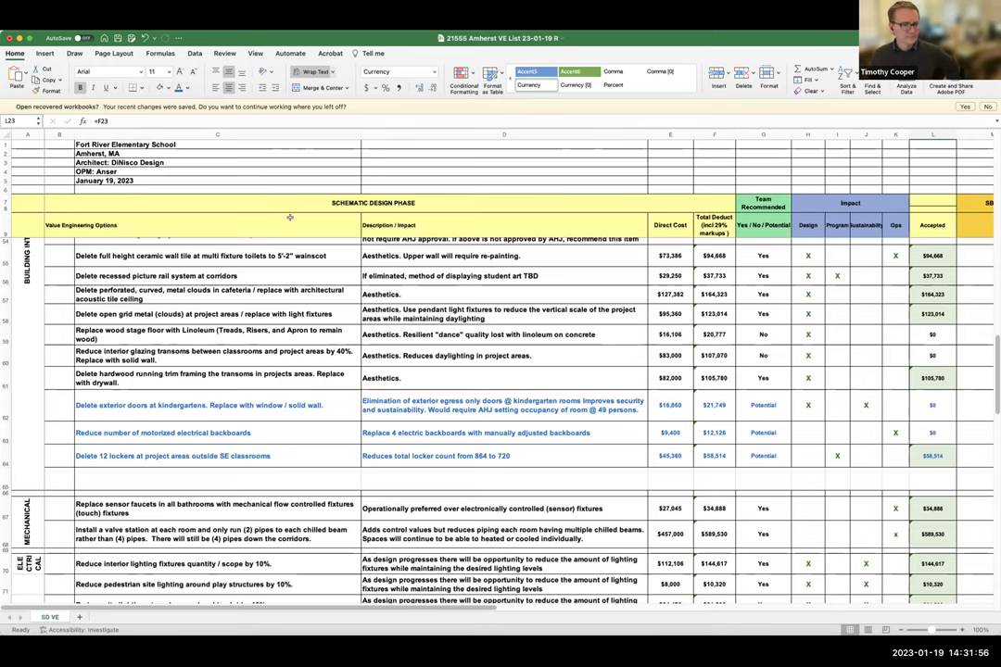
scroll(293, 352, down, 3)
scroll(293, 352, up, 2)
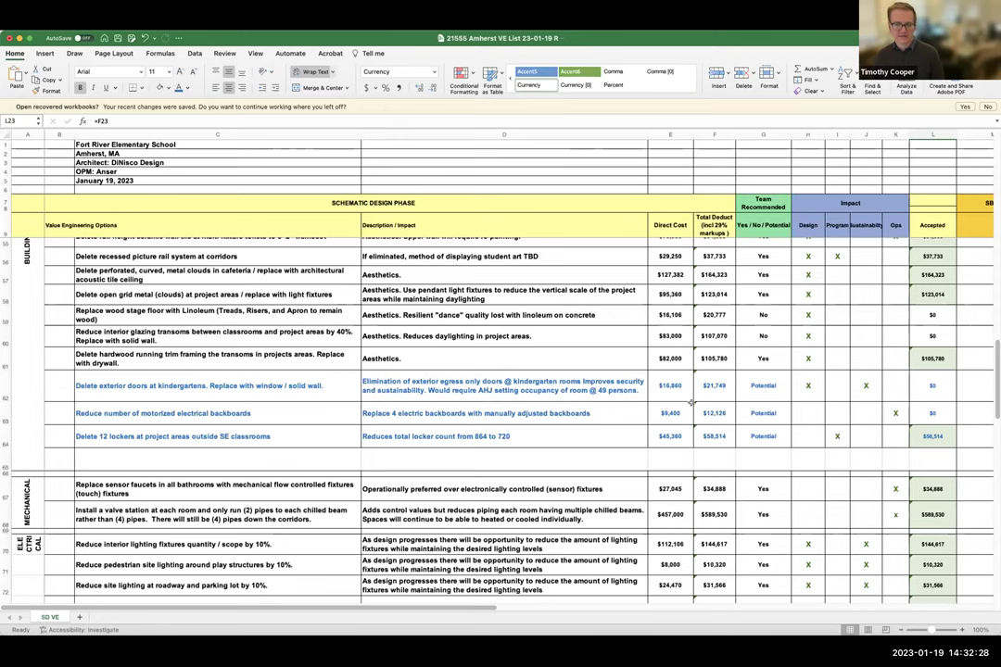
- Highlight the entire motorized electrical backboards row and the kindergarten exterior doors row in turn while reviewing the Building Interior options
scroll(709, 397, up, 1)
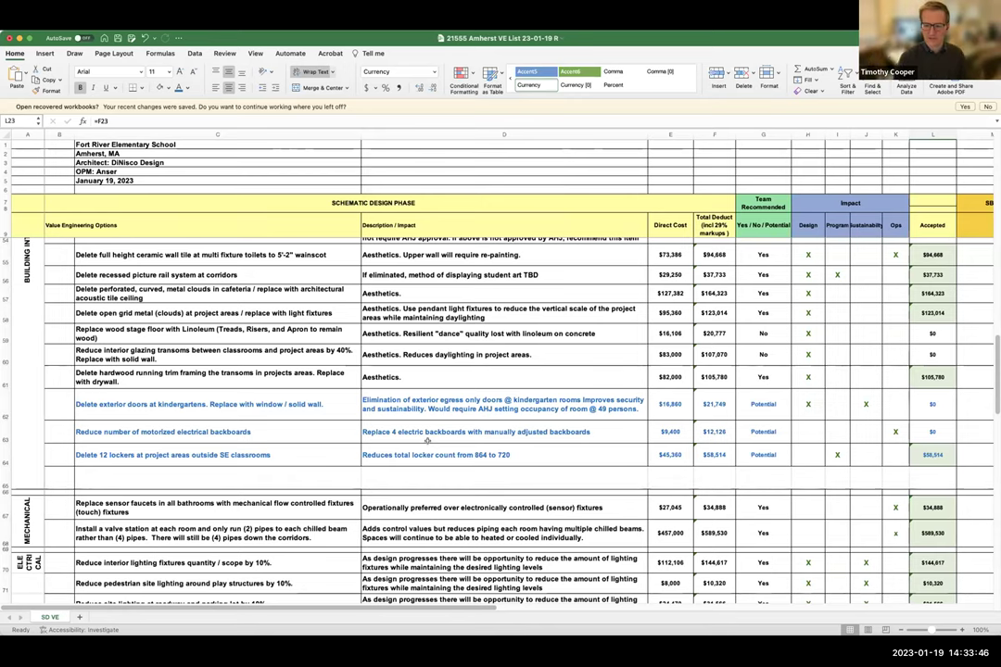
scroll(428, 441, up, 1)
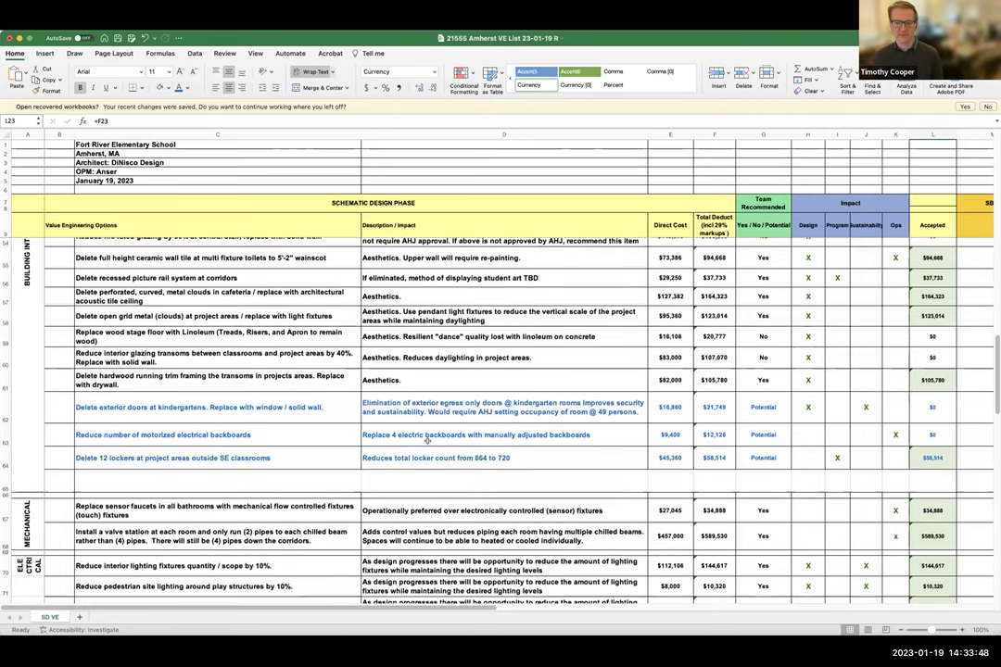
scroll(427, 441, up, 2)
scroll(427, 441, up, 1)
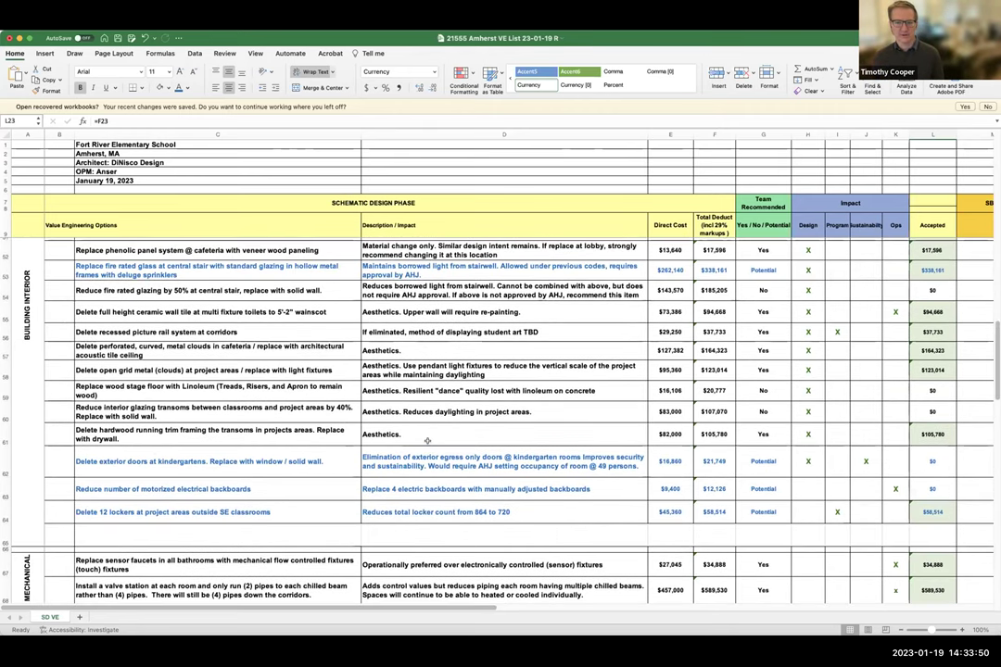
scroll(572, 299, up, 1)
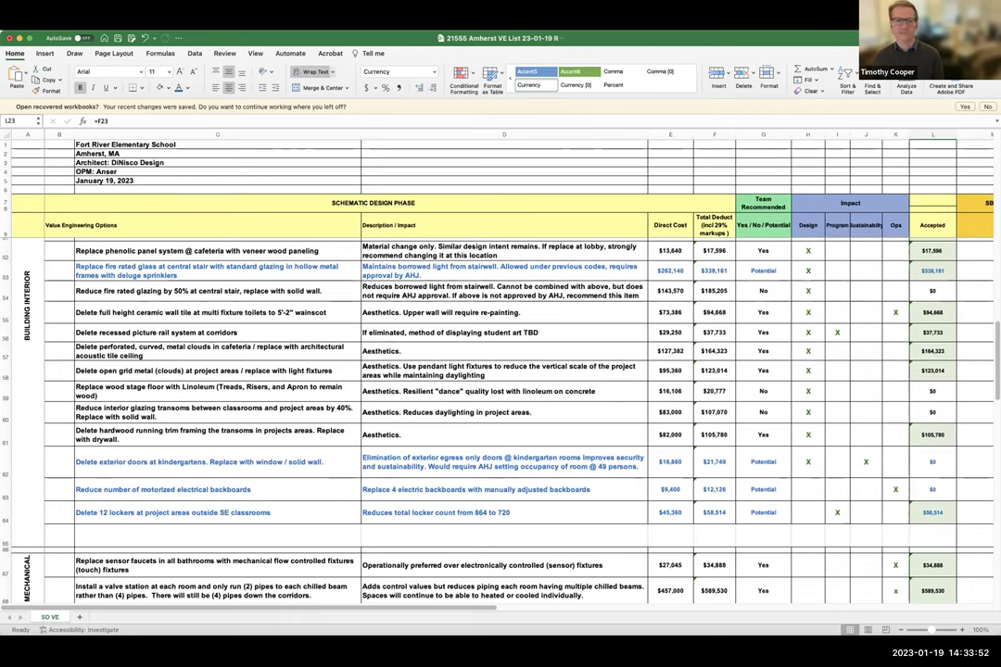
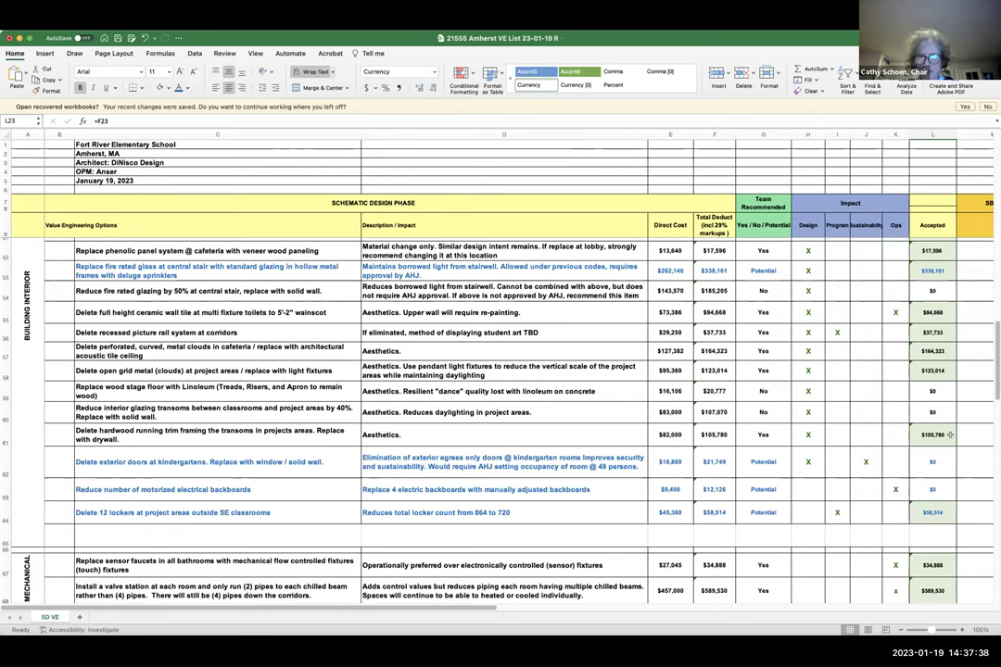
click(6, 491)
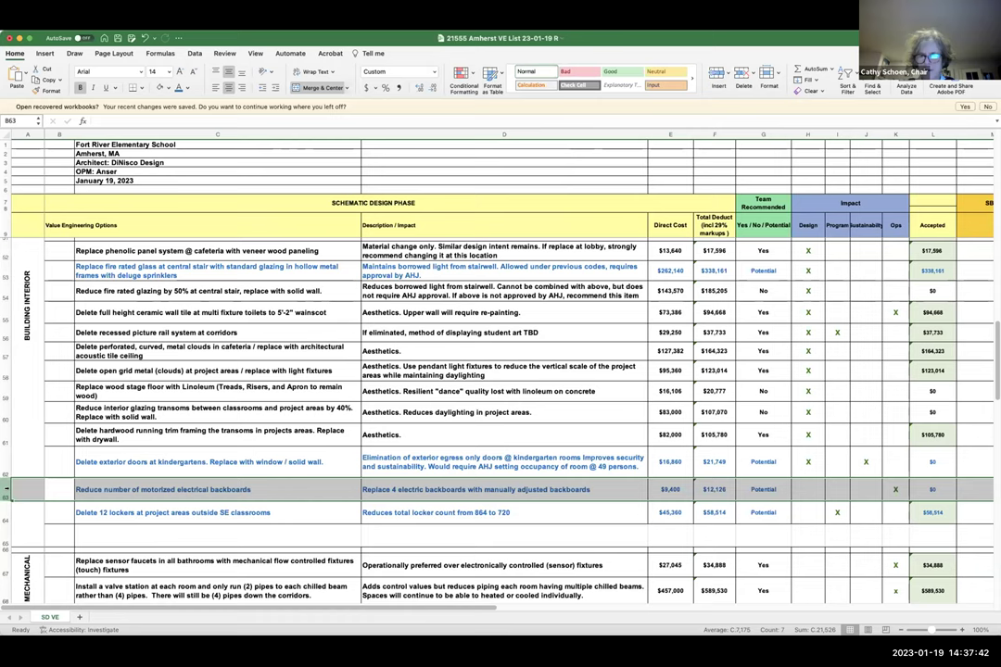
click(8, 468)
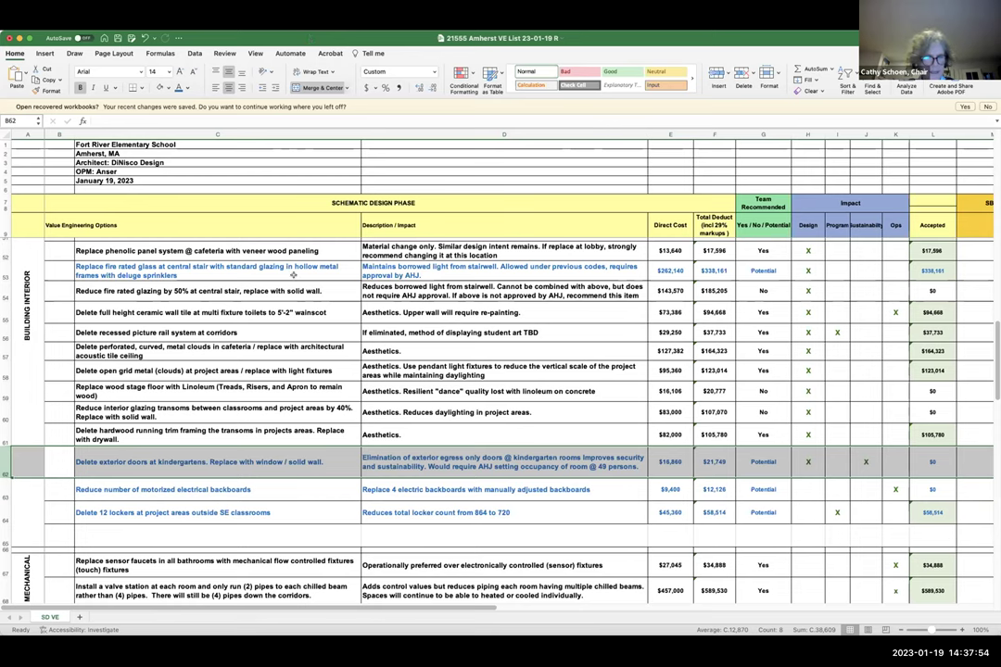
- Review the electrical options and highlight the entire Total Value of Identified VE row
scroll(293, 275, down, 10)
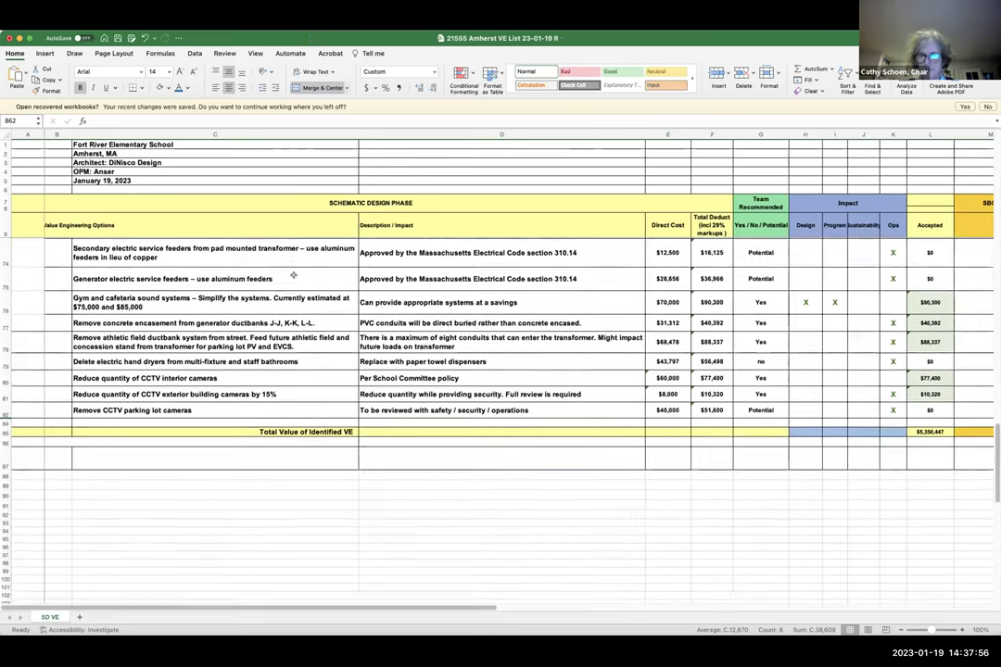
scroll(293, 275, up, 3)
scroll(293, 276, right, 2)
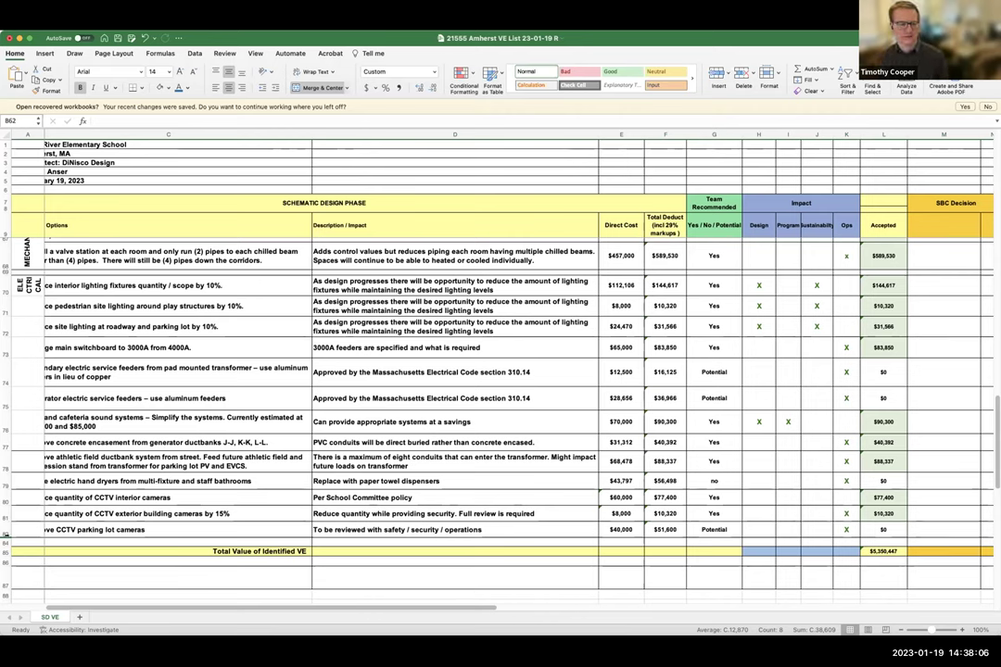
click(6, 551)
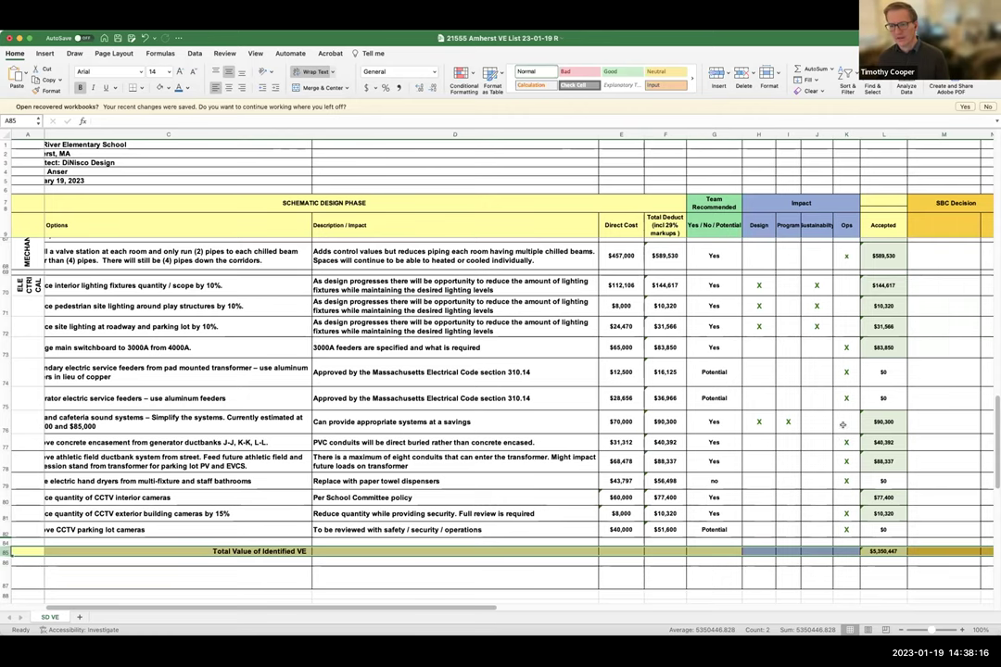
- Examine the accepted amounts of the site options, including Community Fields amenities and the granite curb replacements
scroll(808, 408, up, 15)
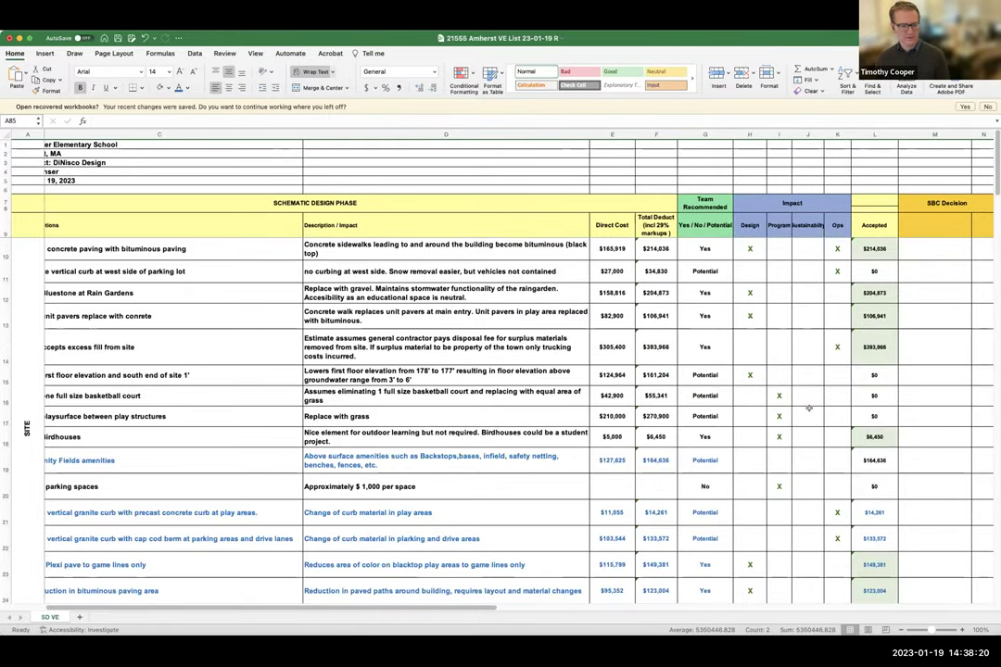
scroll(808, 408, down, 2)
scroll(808, 407, down, 1)
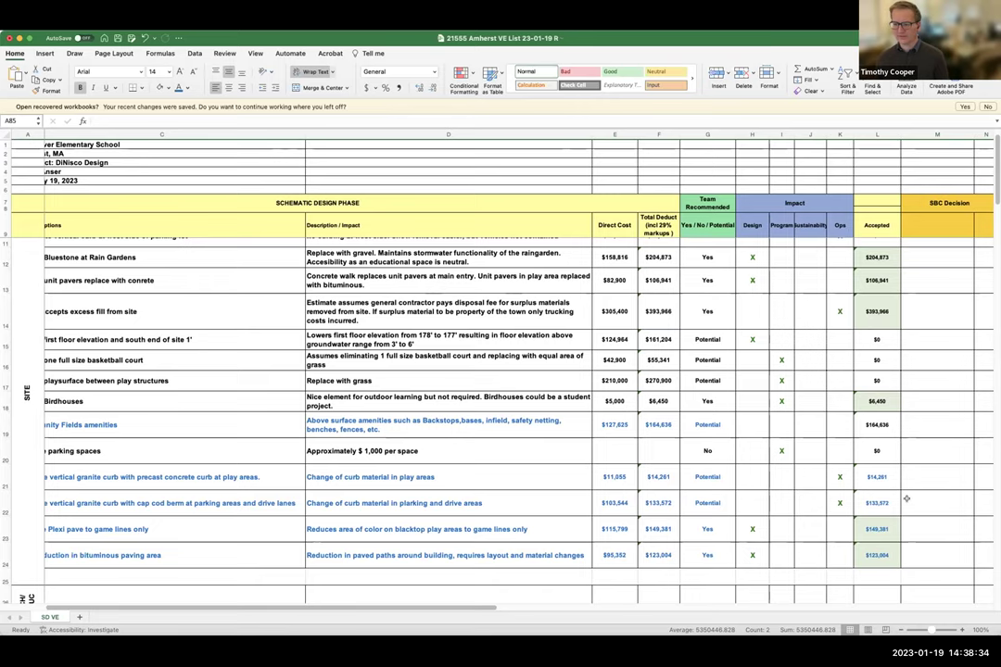
- Set the team recommendation for the Community Fields amenities option to Yes in the site section
scroll(907, 498, down, 10)
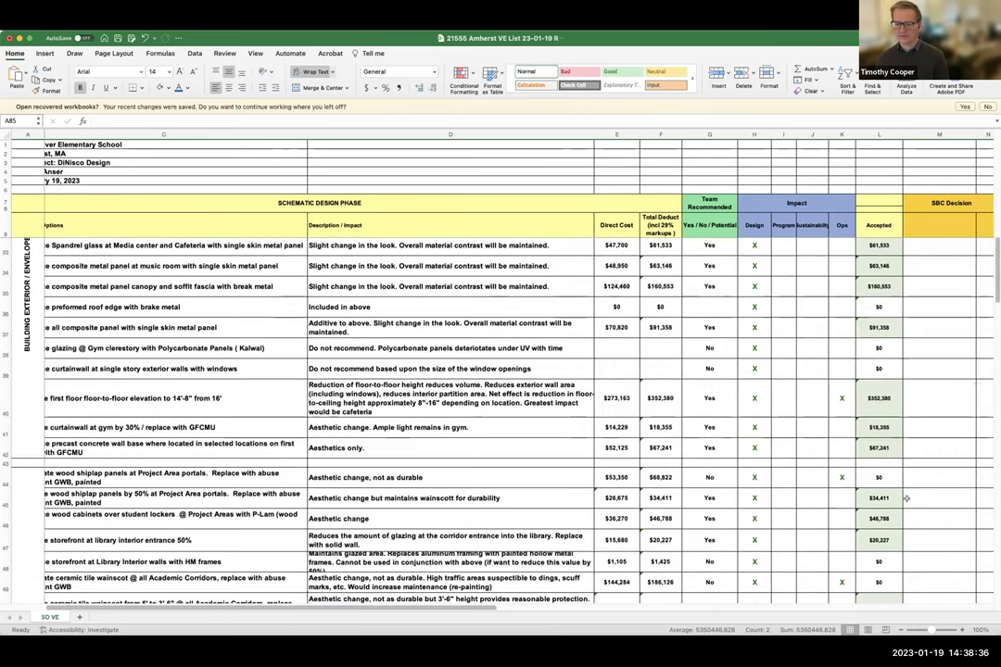
scroll(906, 499, down, 8)
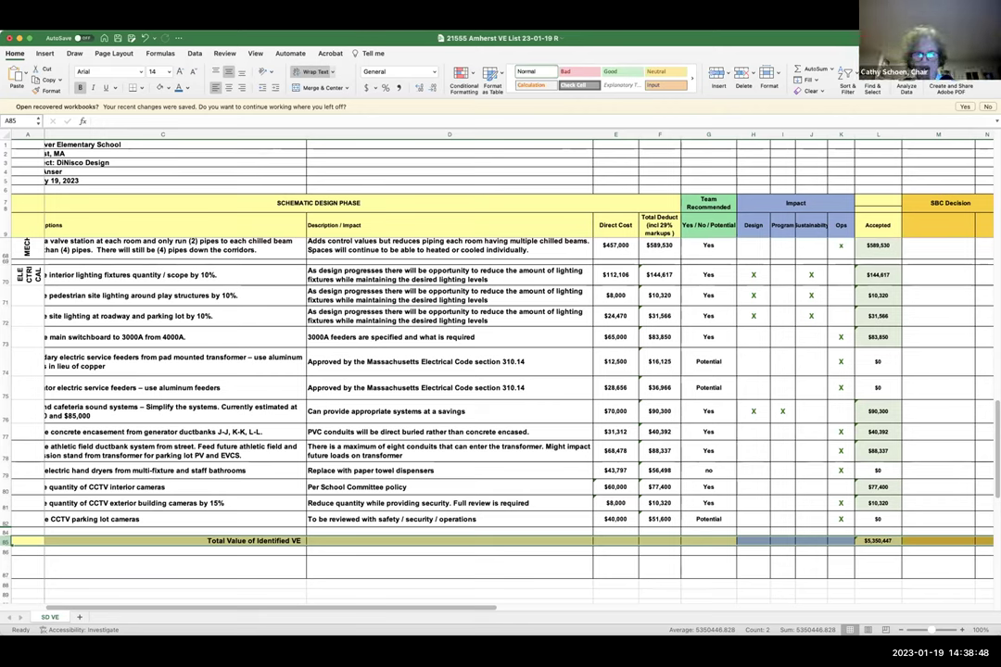
scroll(407, 213, left, 3)
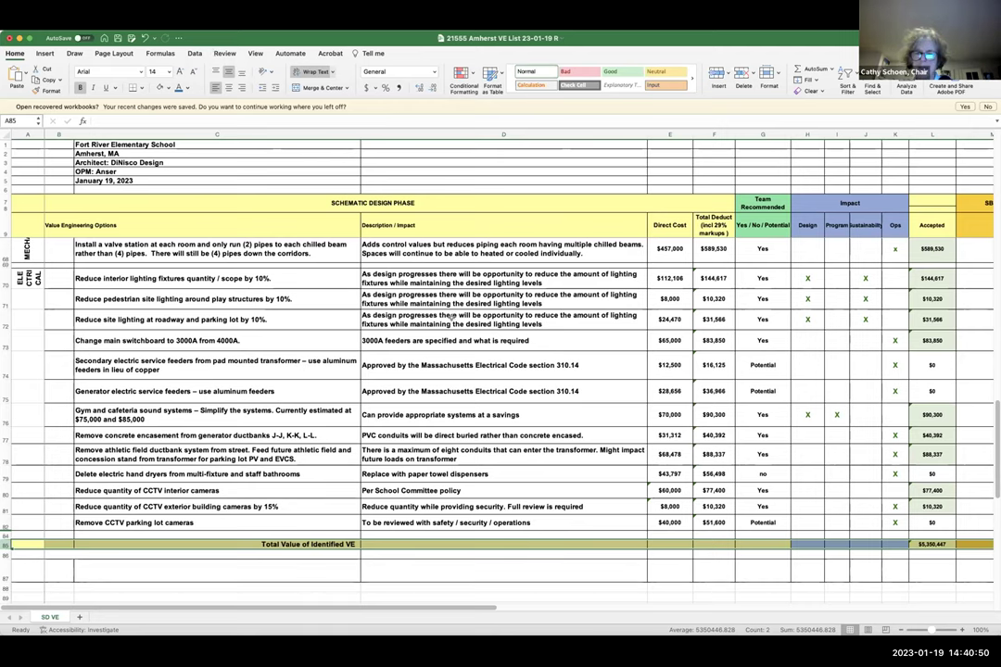
scroll(451, 315, up, 10)
scroll(451, 315, up, 8)
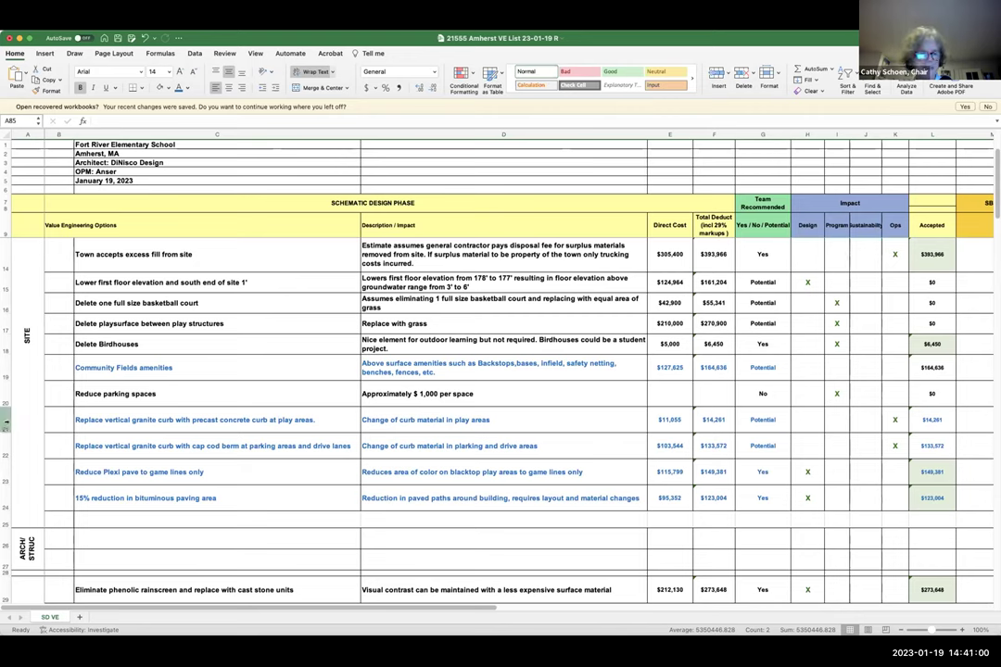
click(761, 367)
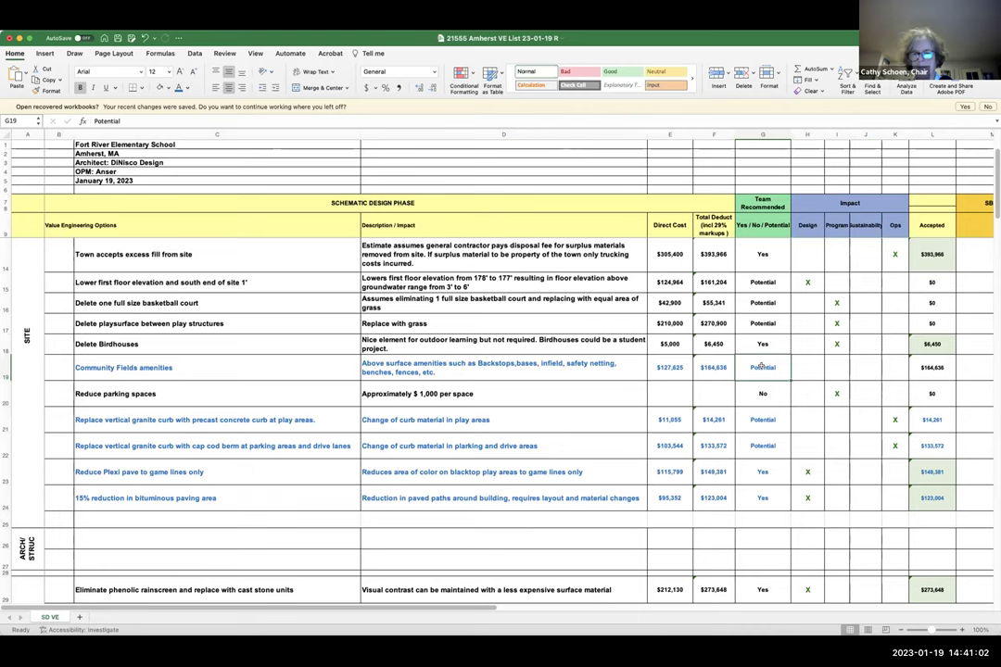
text(yes)
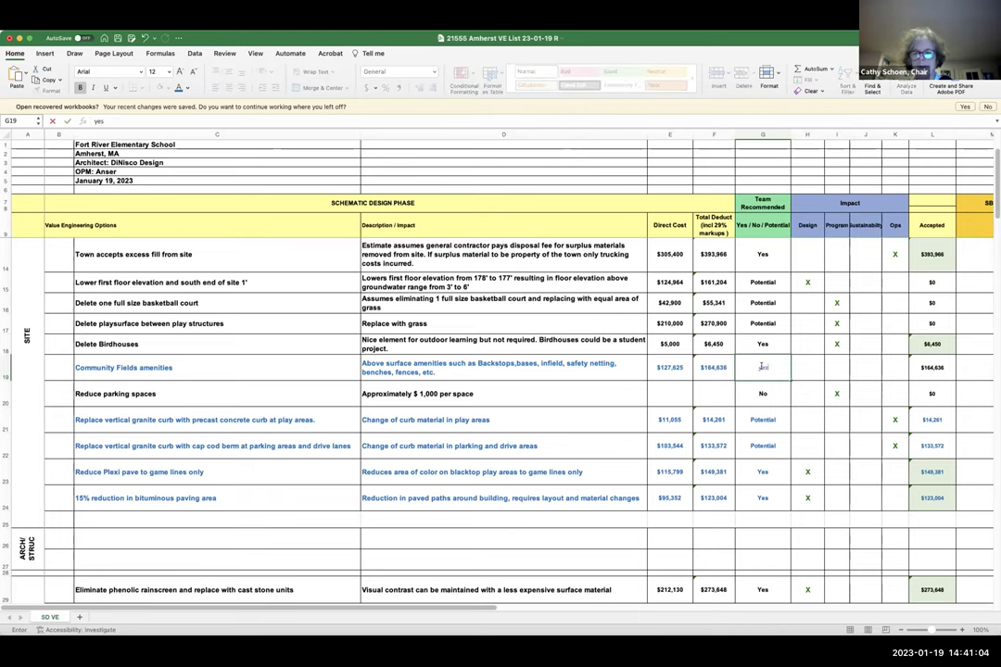
key(BackSpace)
key(BackSpace)
key(BackSpace)
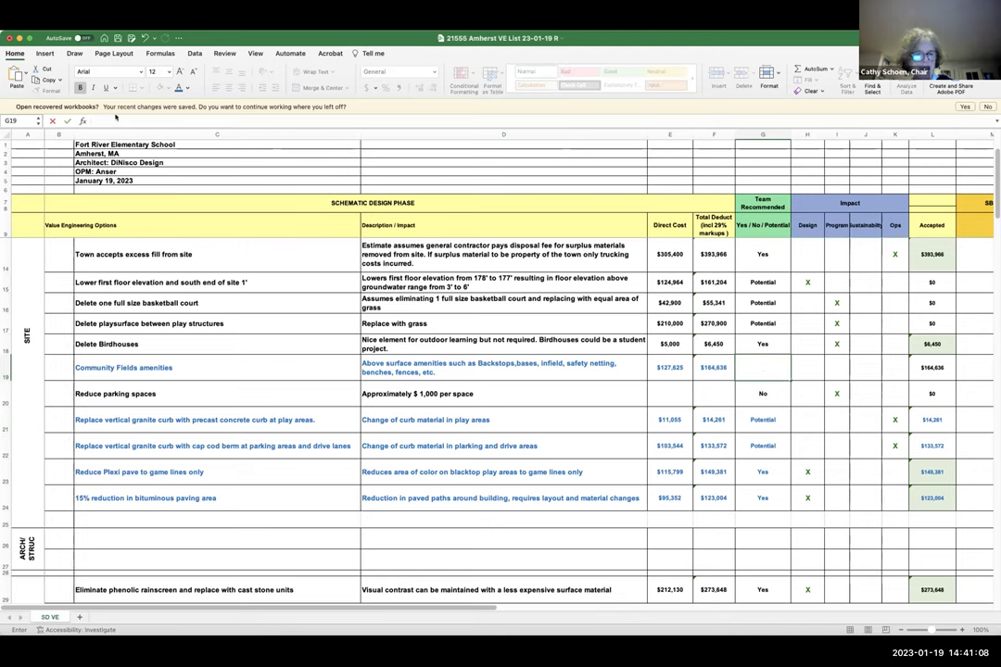
text(Yes)
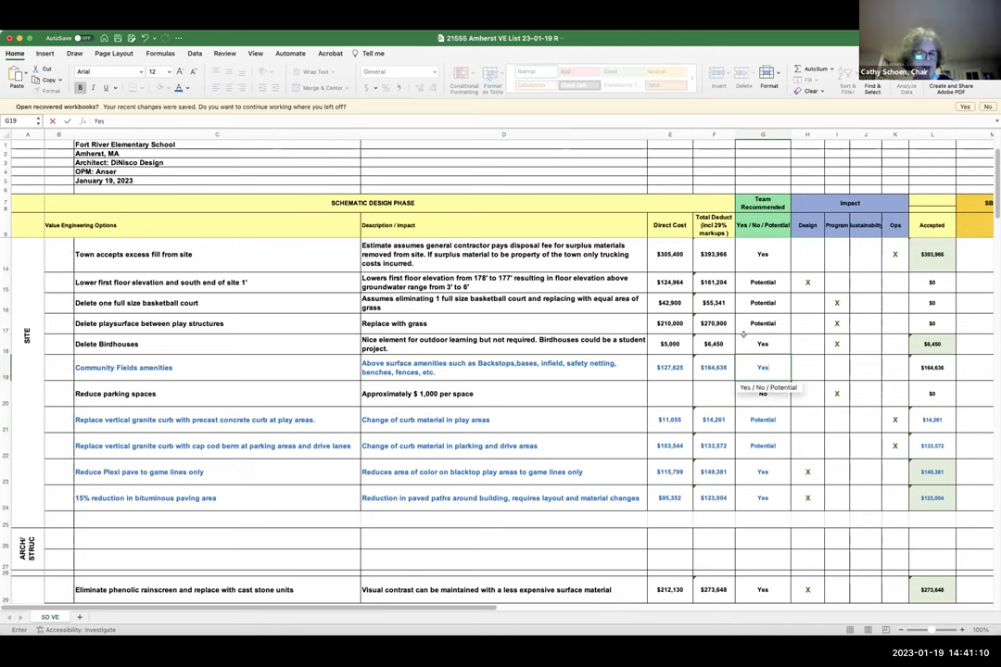
- Enter No as the recommendation for lowering the first floor elevation and deleting one basketball court, and Np for deleting the playsurface between play structures
click(757, 282)
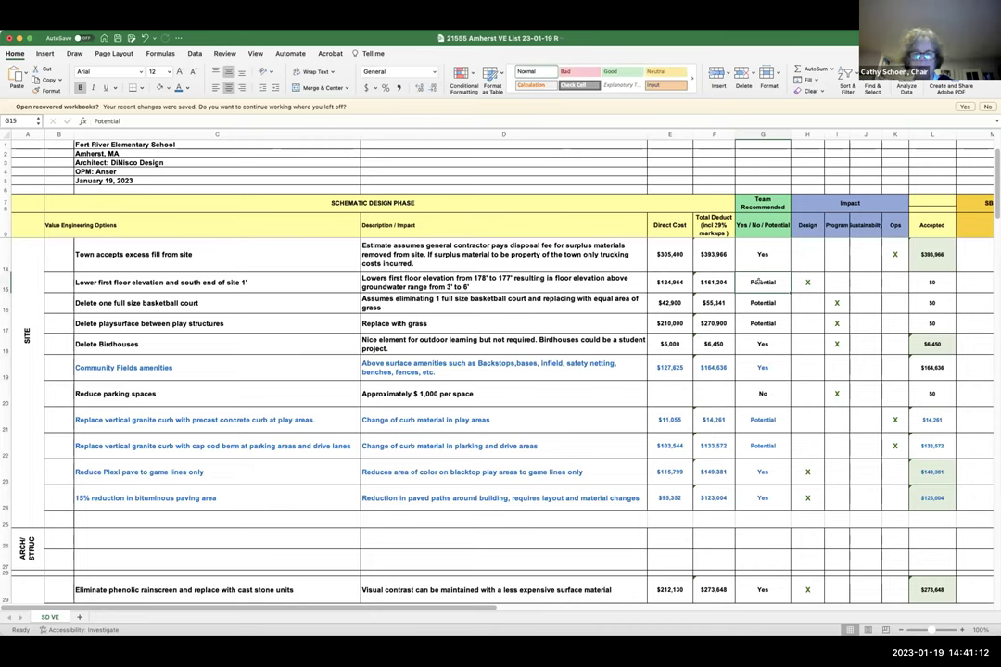
text(No)
key(Return)
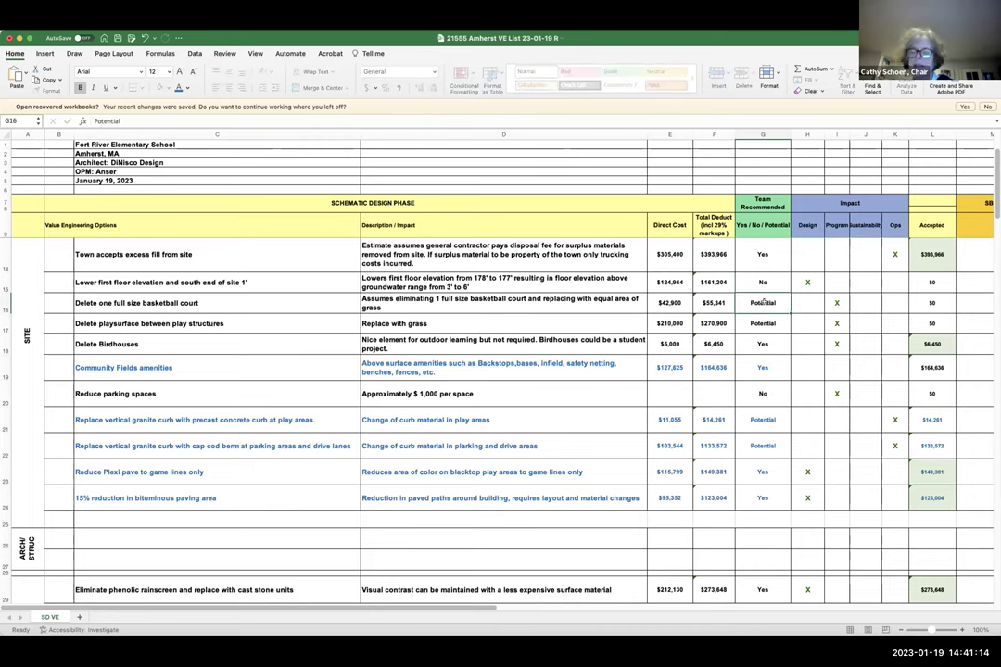
text(No)
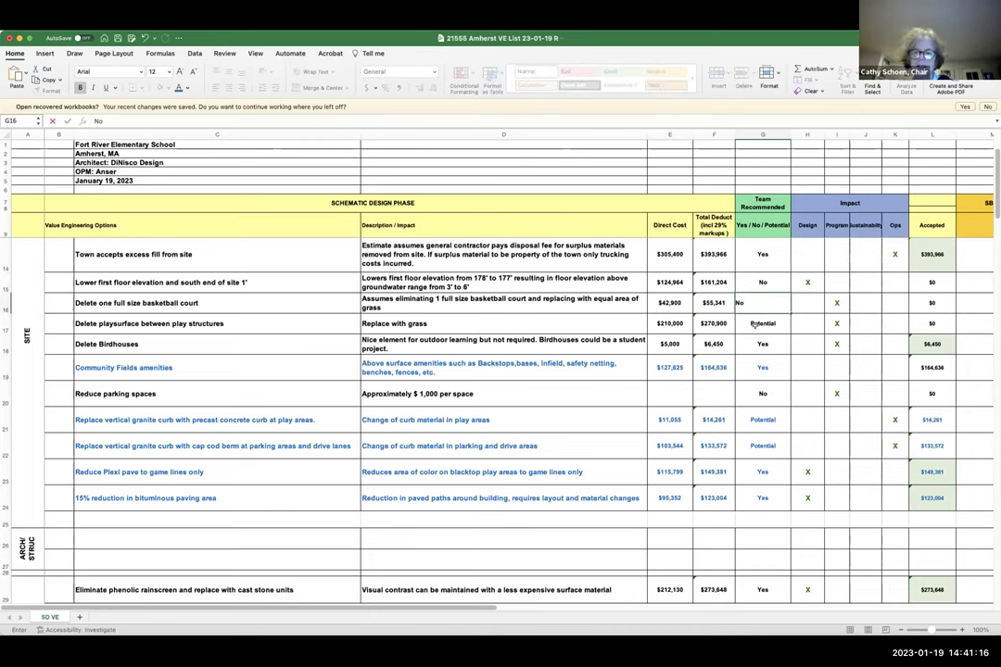
key(Return)
text(Np)
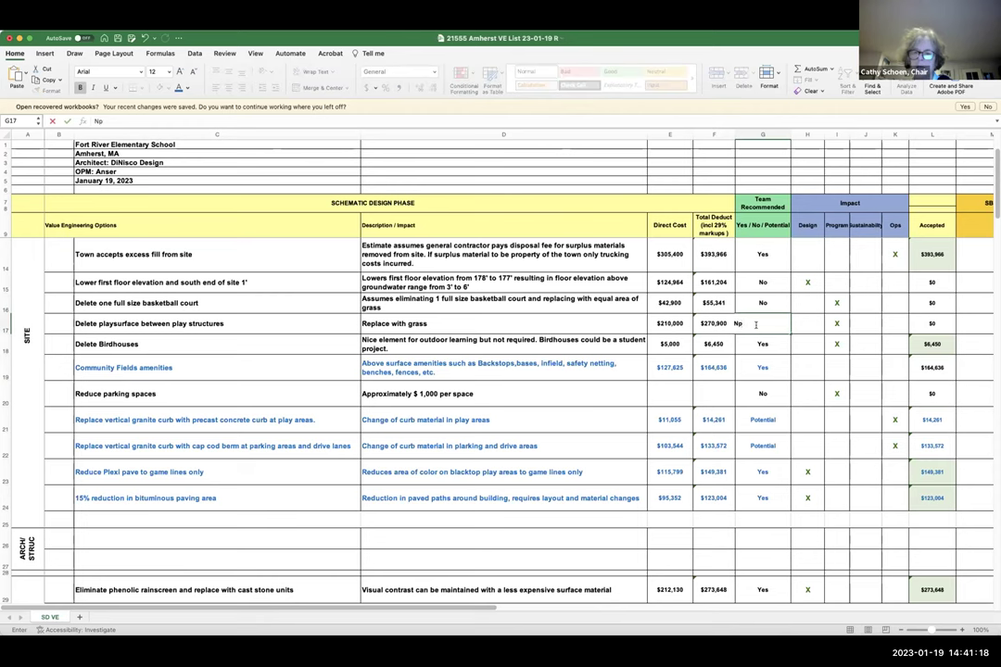
scroll(757, 371, down, 1)
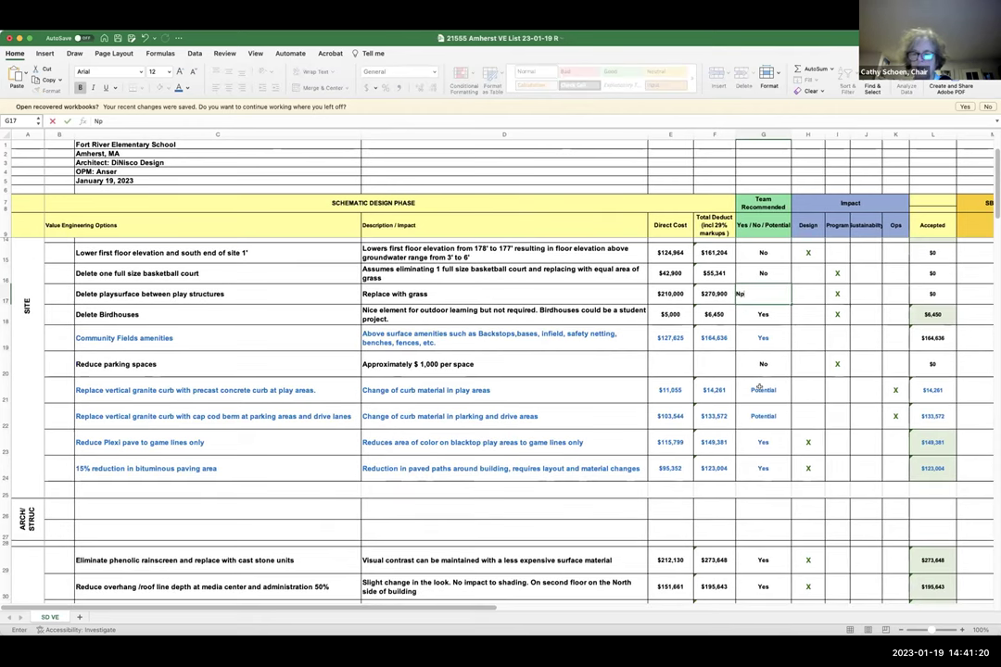
- Try a Yes recommendation for the precast concrete curb replacement at play areas and undo it
click(759, 389)
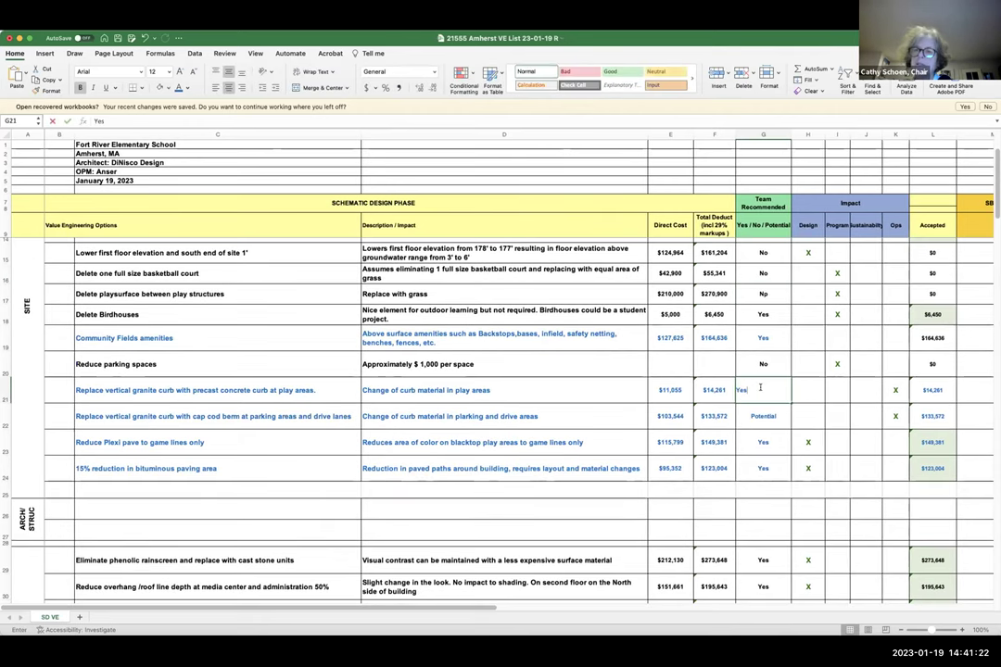
text(Yes)
key(Return)
click(765, 389)
key(super+z)
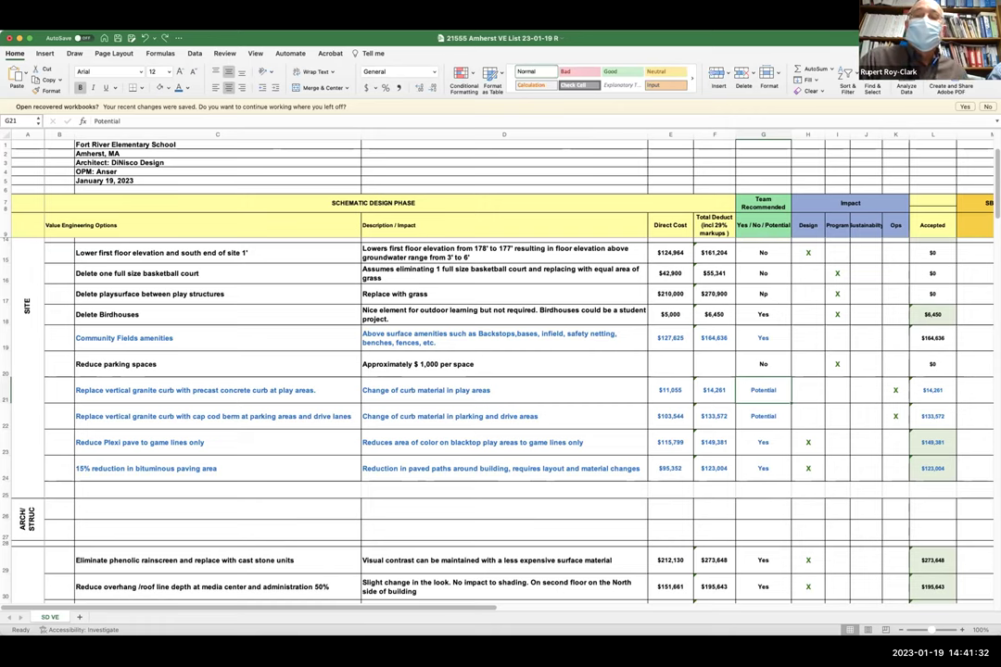
- Set the team recommendation for replacing fire rated glass at the central stair with standard glazing and deluge sprinklers to Yes
scroll(679, 337, down, 2)
scroll(679, 338, down, 10)
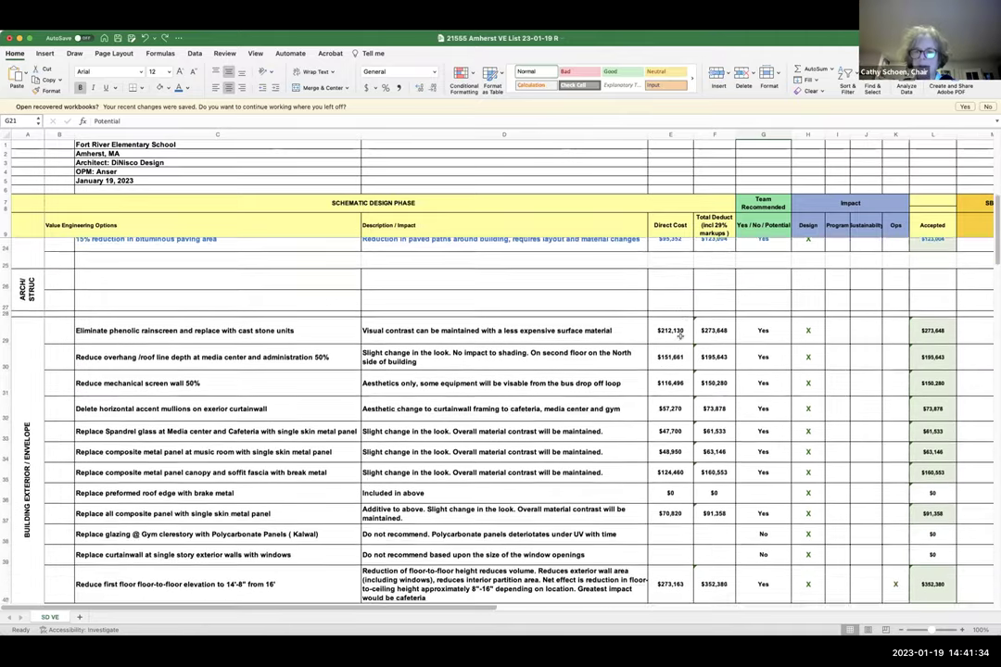
scroll(680, 337, down, 8)
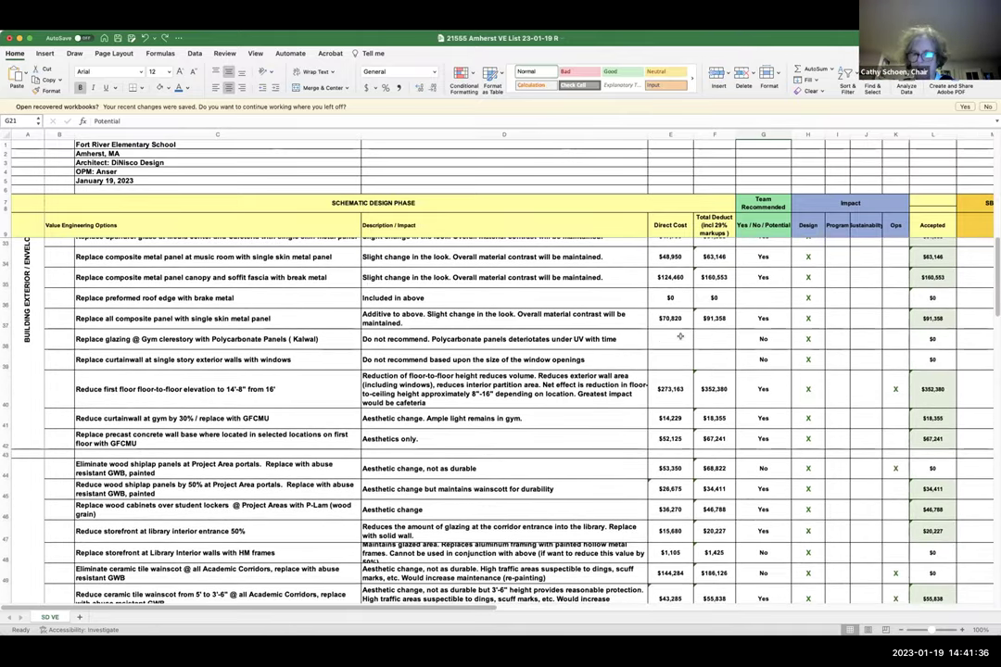
click(770, 465)
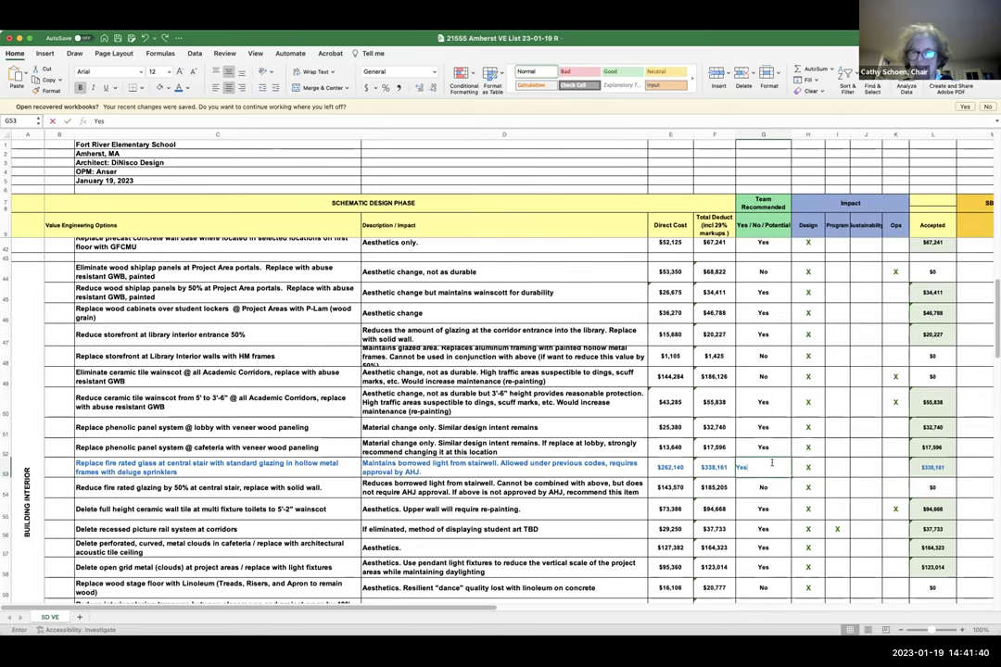
text(Yes)
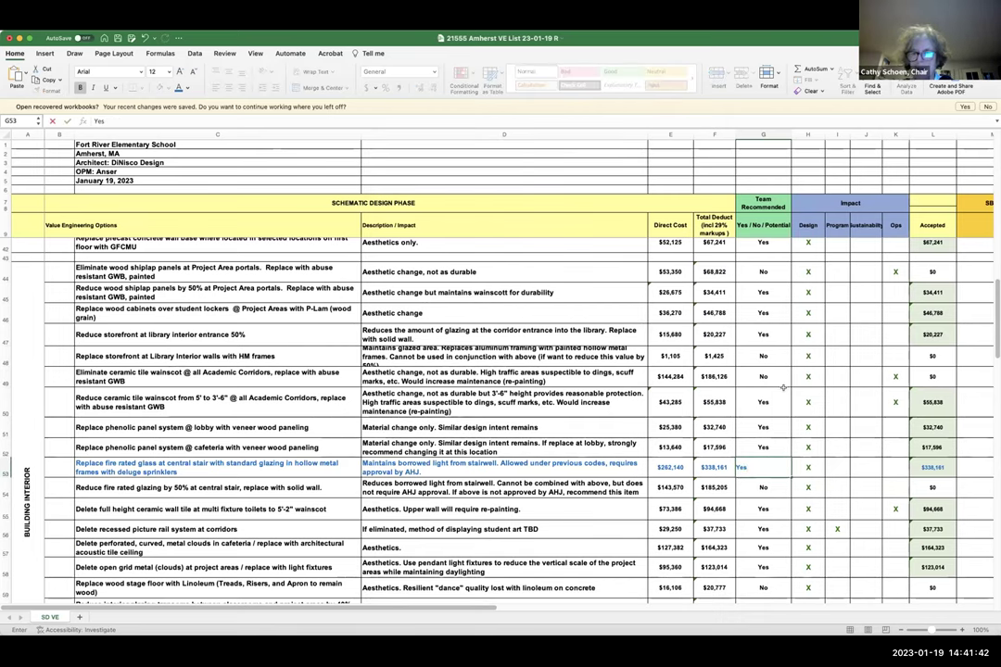
click(772, 457)
- Set the Building Interior recommendations to No for kindergarten exterior doors and motorized backboards, and to Yes for deleting 12 lockers outside SE classrooms
scroll(772, 458, down, 10)
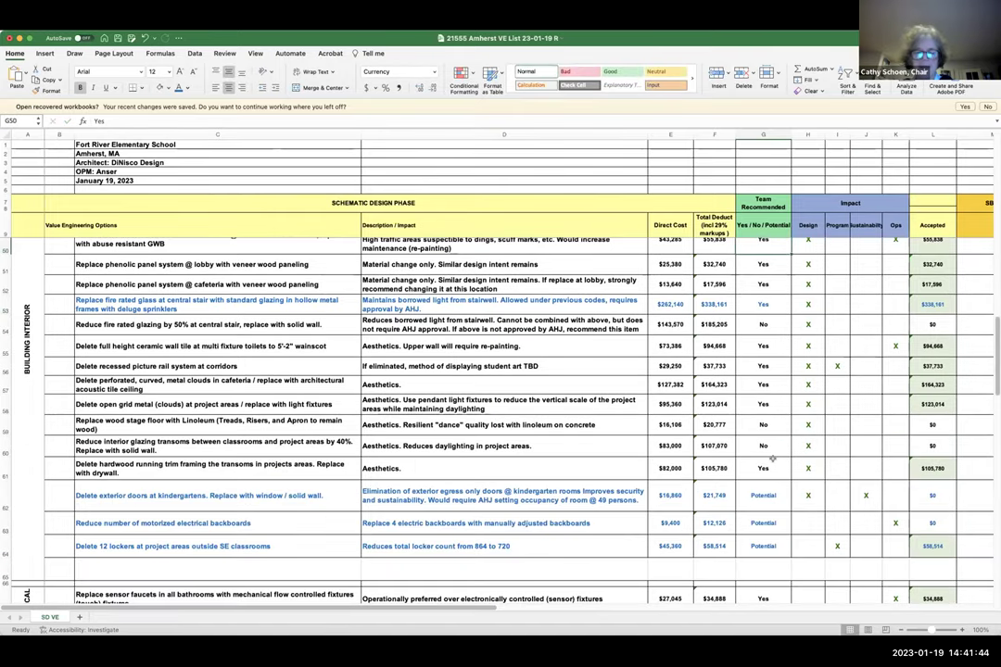
click(771, 464)
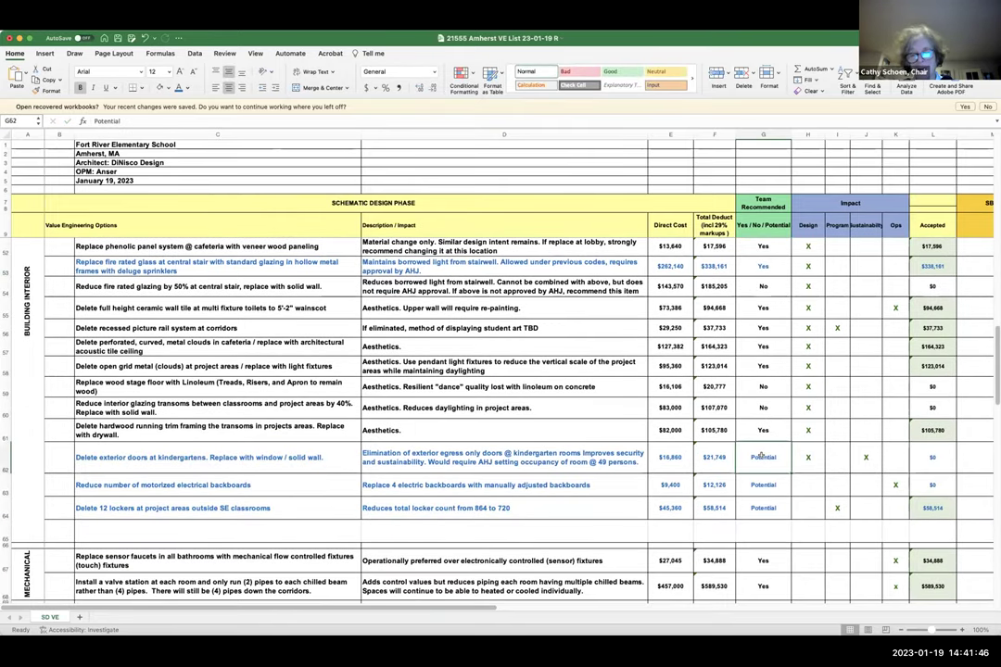
text(No)
click(768, 486)
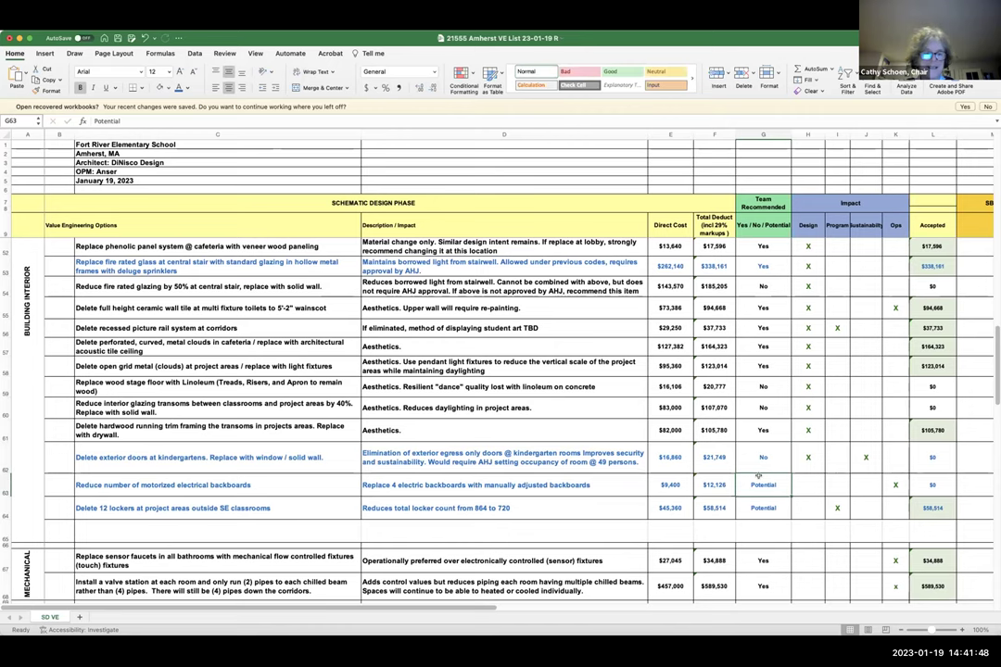
text(No)
click(771, 507)
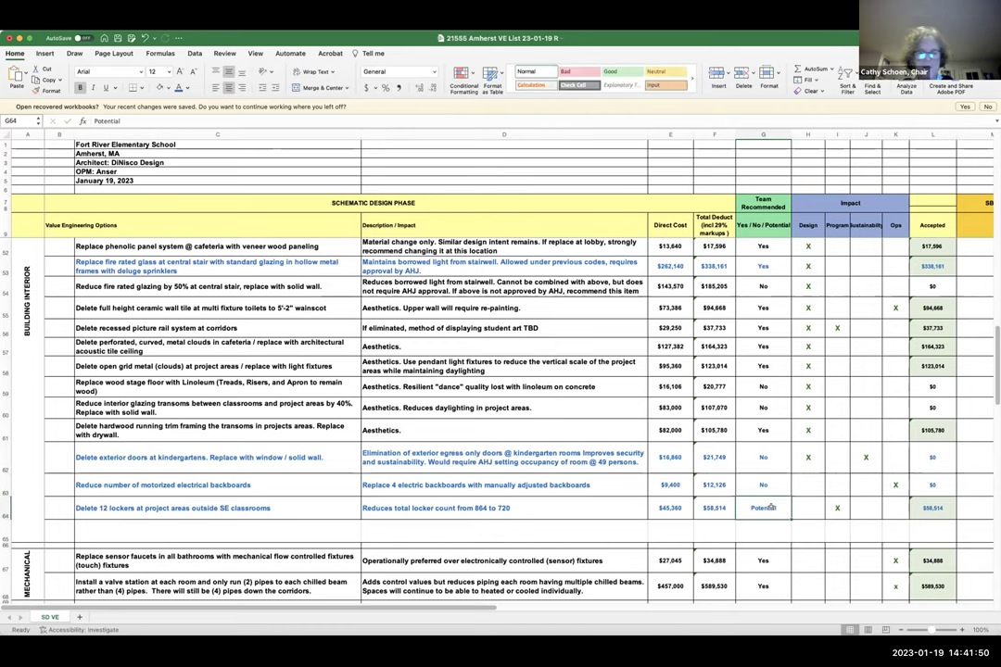
text(Yes)
- Set the electrical recommendations to No for the secondary service feeders, the generator service feeders and the removal of CCTV parking lot cameras
scroll(771, 507, down, 10)
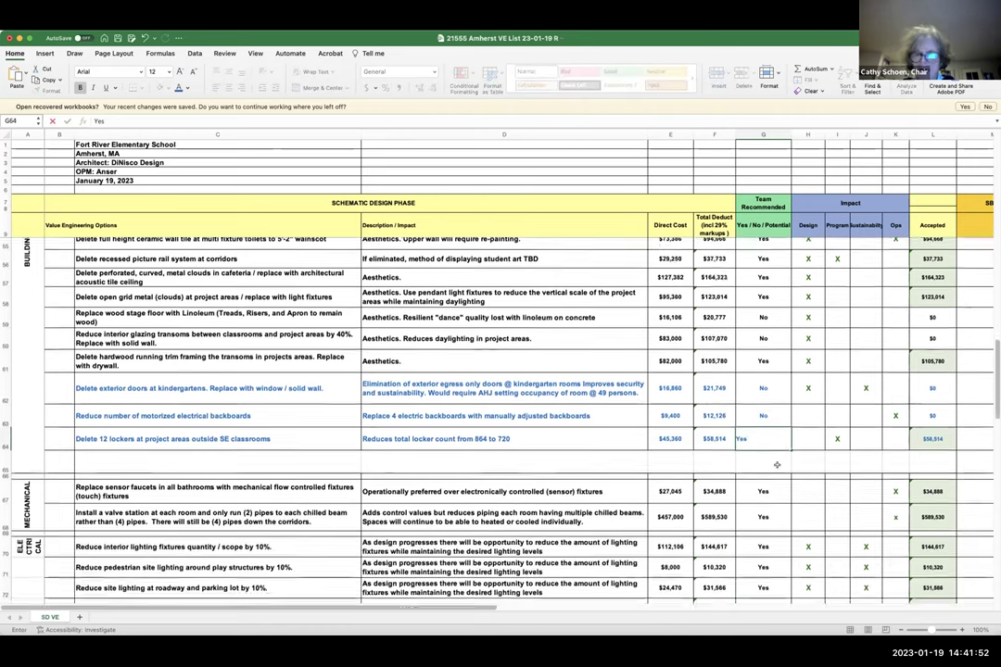
click(767, 446)
text(No)
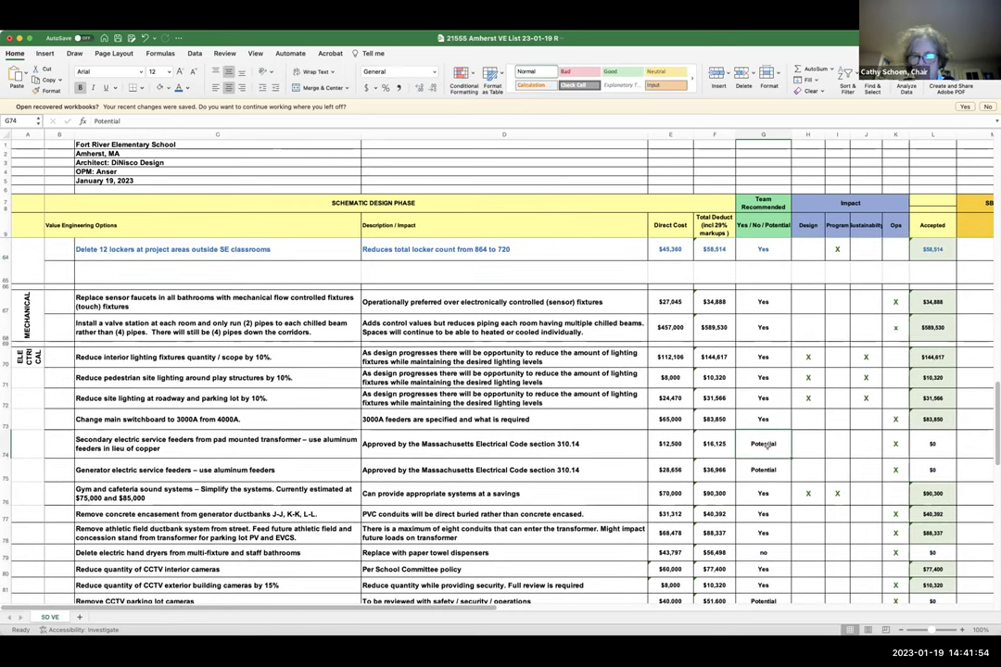
click(764, 463)
text(No)
scroll(763, 463, down, 3)
click(760, 532)
text(No)
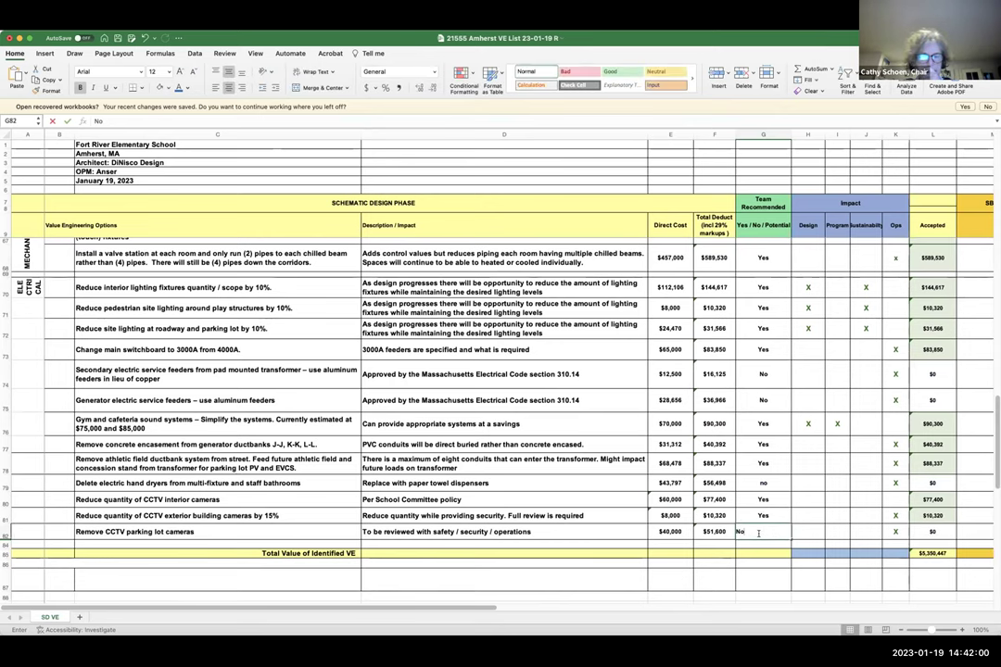
click(768, 408)
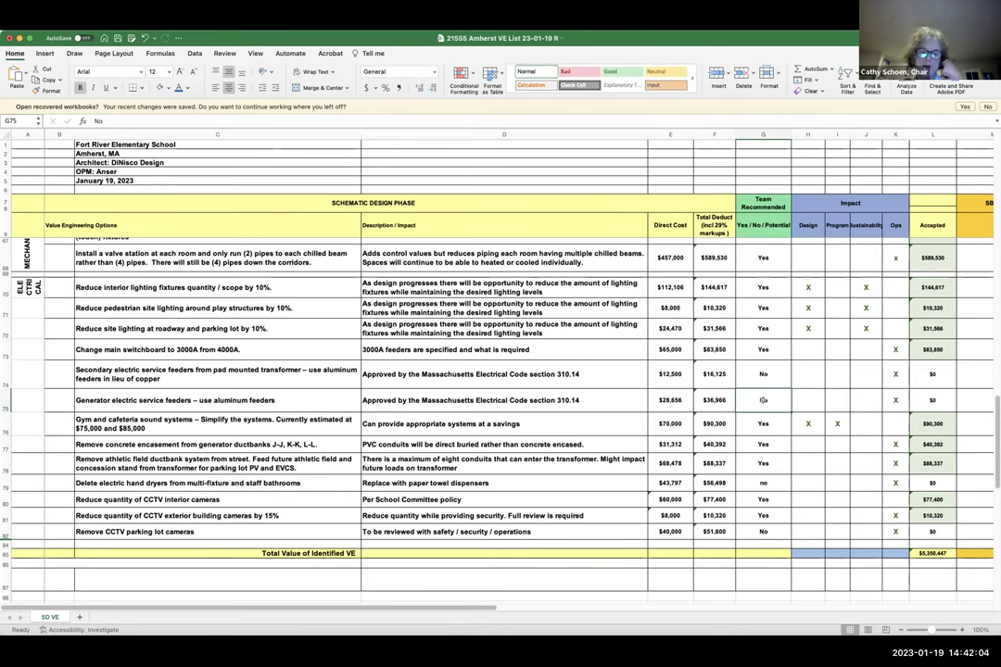
- Review the team recommendations from the electrical and Building Interior options back to the site options, including the granite curb replacements
scroll(763, 400, up, 1)
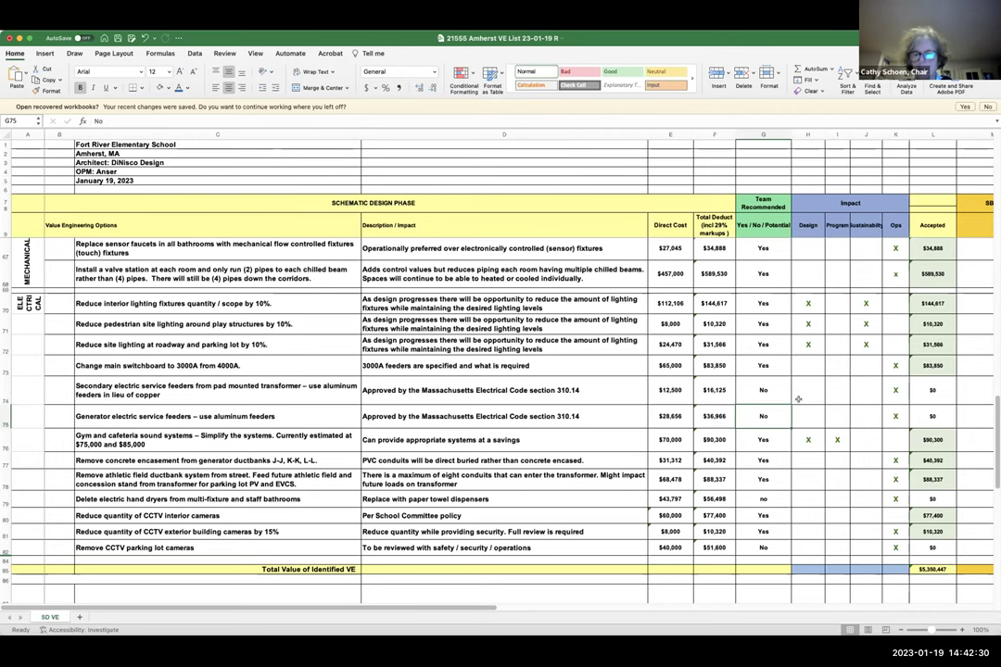
scroll(658, 335, up, 6)
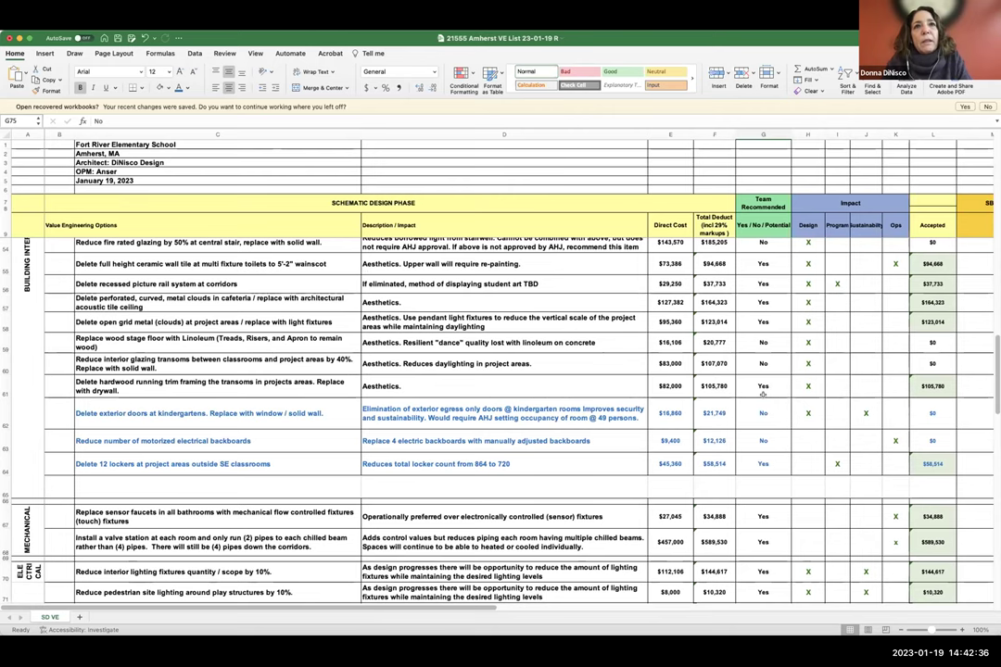
scroll(762, 394, down, 2)
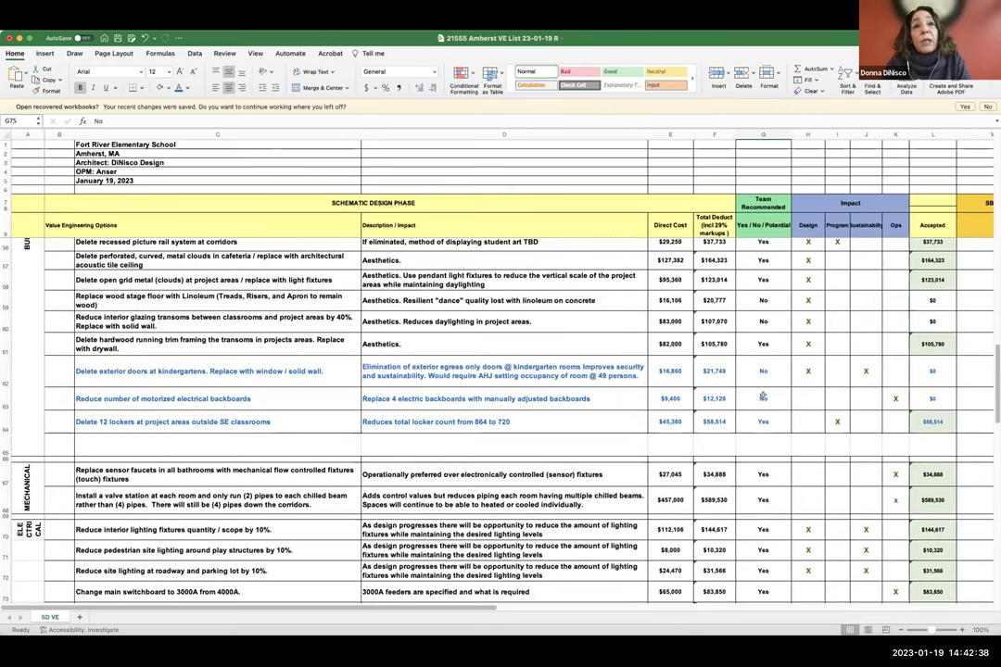
scroll(761, 396, up, 10)
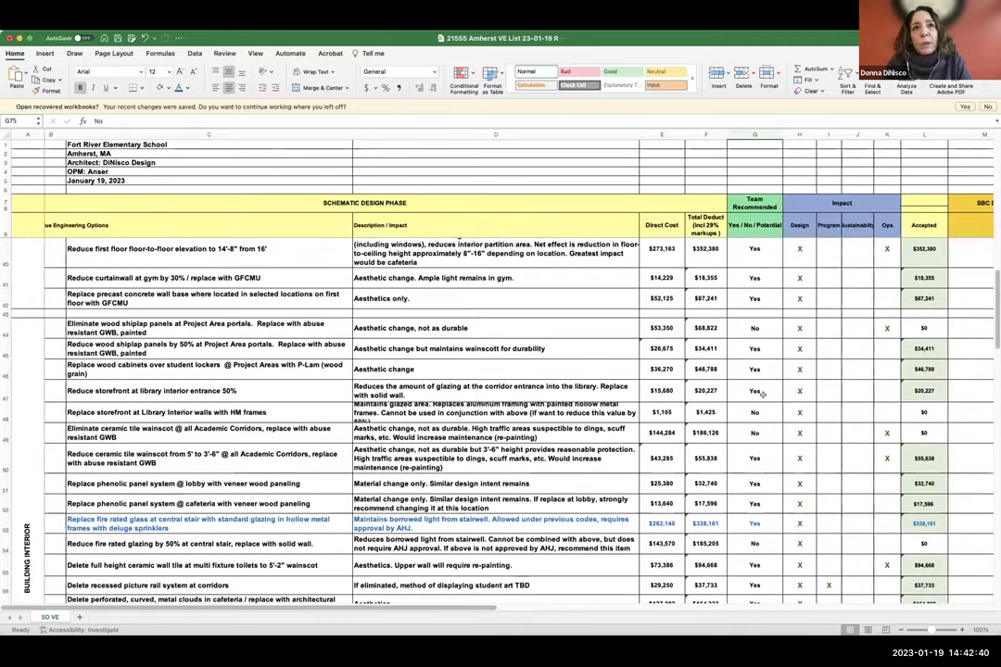
scroll(761, 395, up, 8)
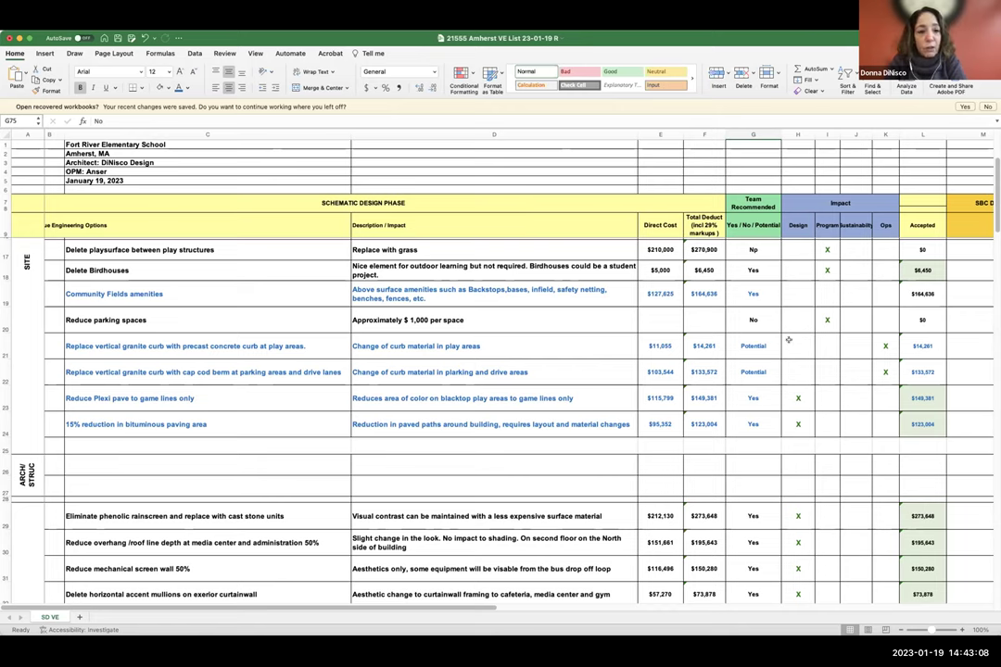
scroll(546, 167, right, 1)
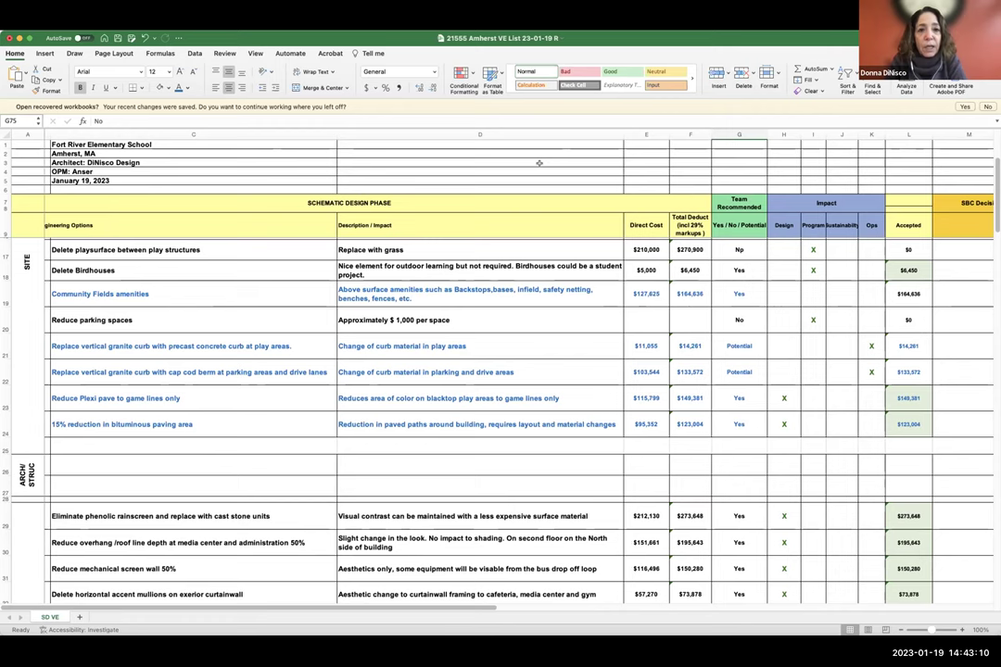
scroll(538, 164, left, 2)
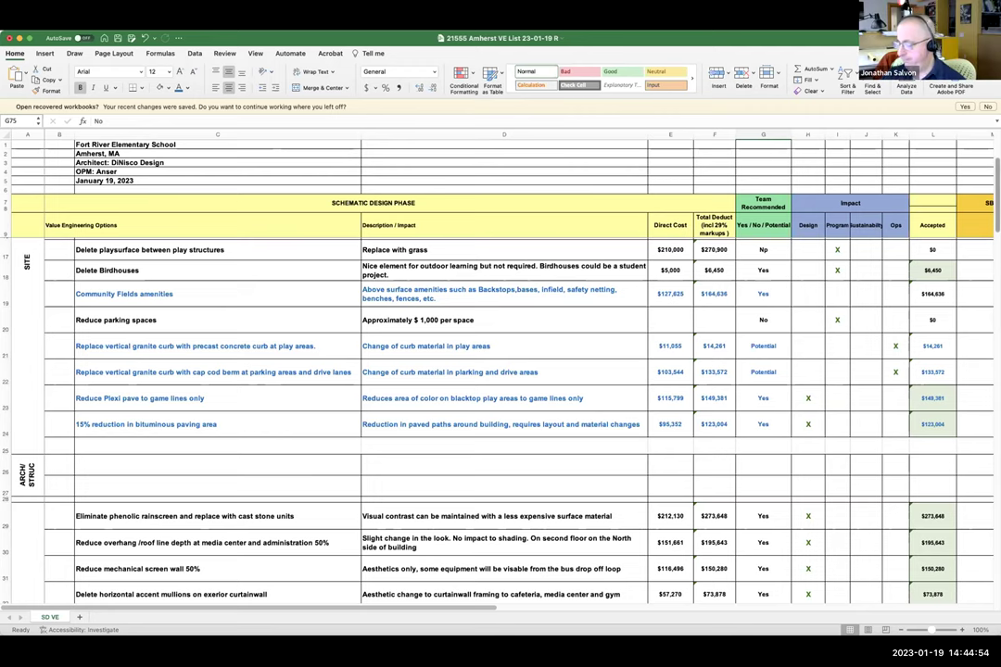
- Examine the electrical options, their accepted amounts and the Total Value of Identified VE row
scroll(979, 507, down, 20)
scroll(979, 506, up, 10)
scroll(981, 453, up, 3)
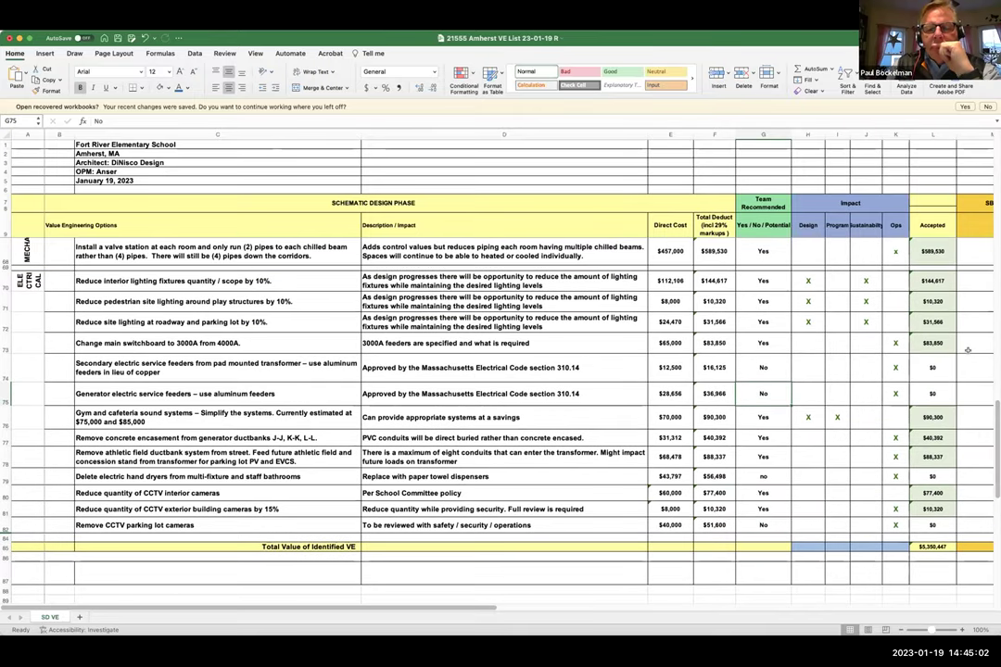
scroll(967, 350, right, 1)
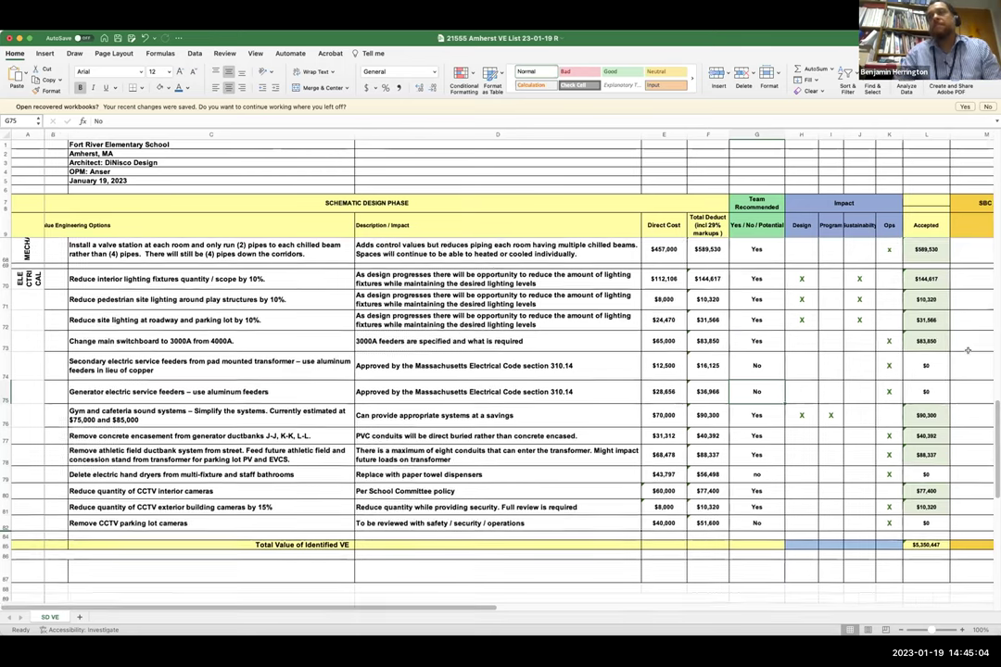
scroll(967, 349, right, 2)
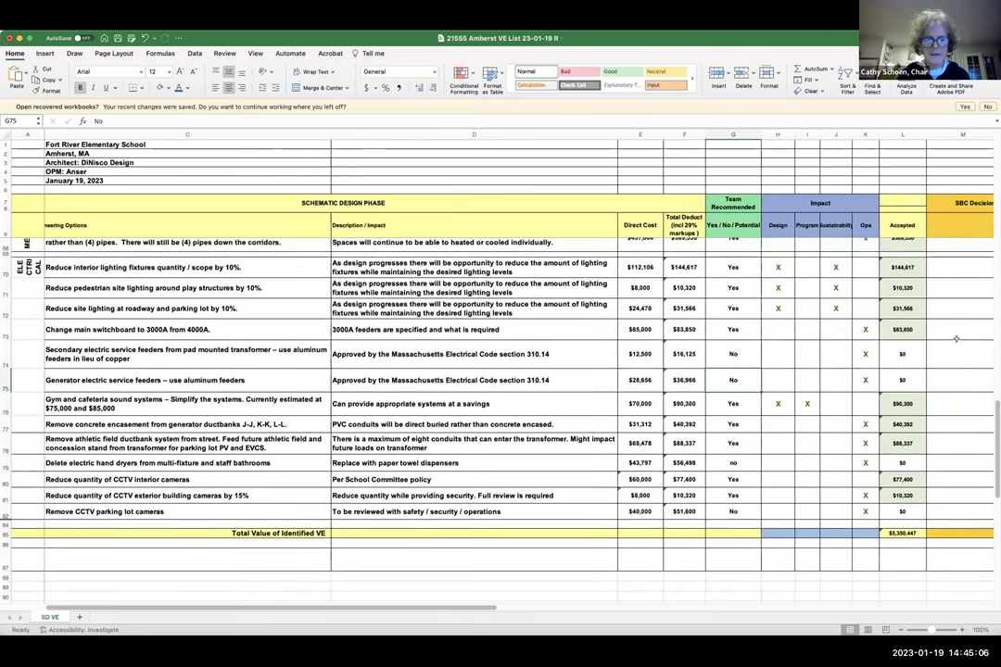
scroll(967, 350, right, 3)
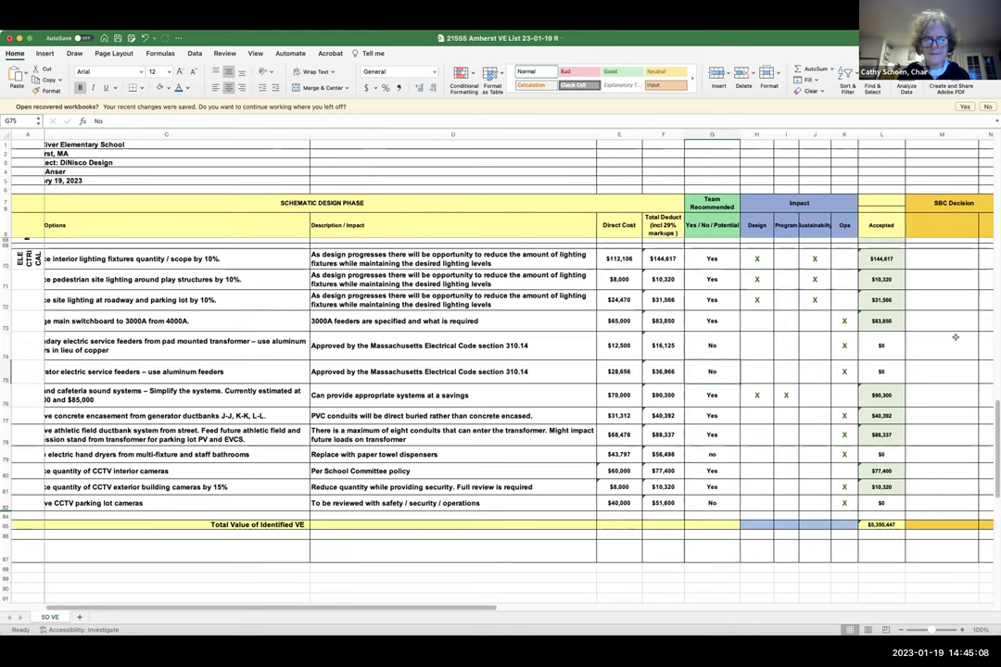